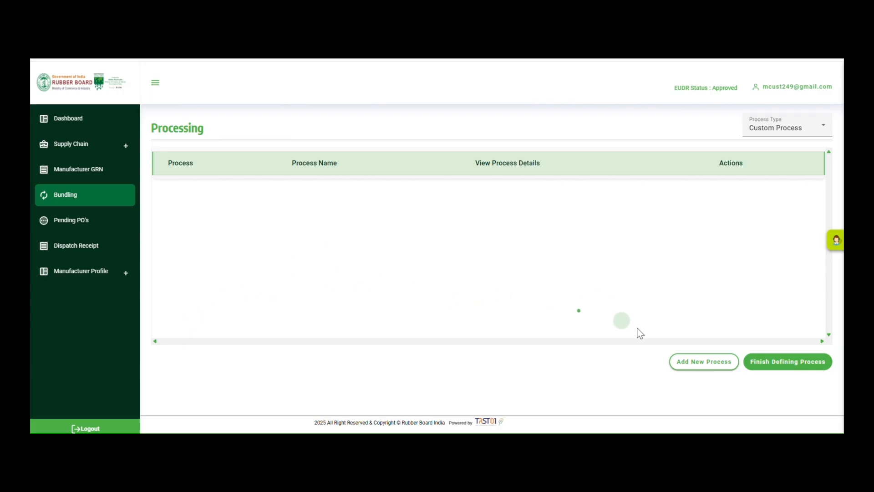
Open a new process form from the custom processing list.
{"action": "left_click", "coordinate": [686, 364]}
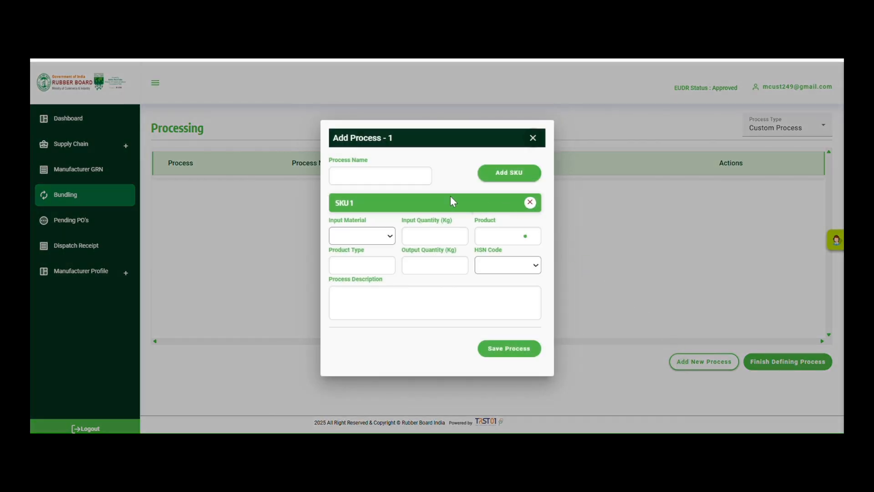
{"action": "left_click", "coordinate": [407, 177]}
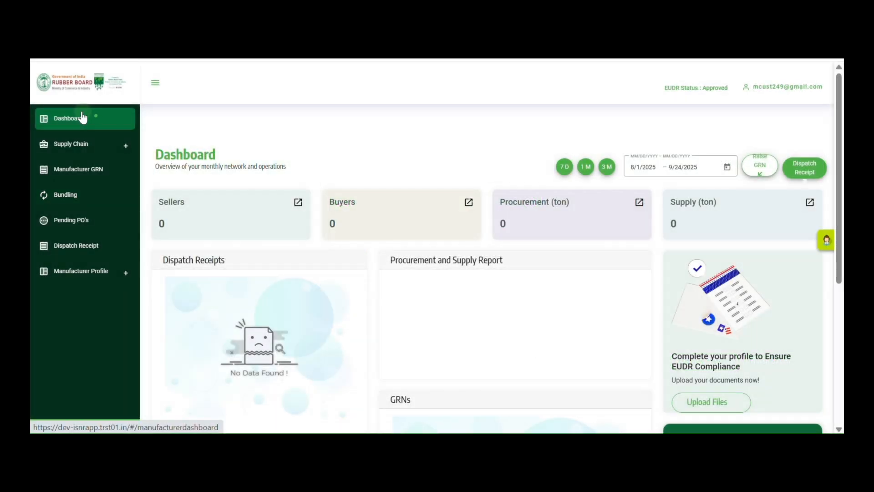
Start a new process under Custom Bundle Process in Bundling and name it Process One.
{"action": "left_click", "coordinate": [64, 200]}
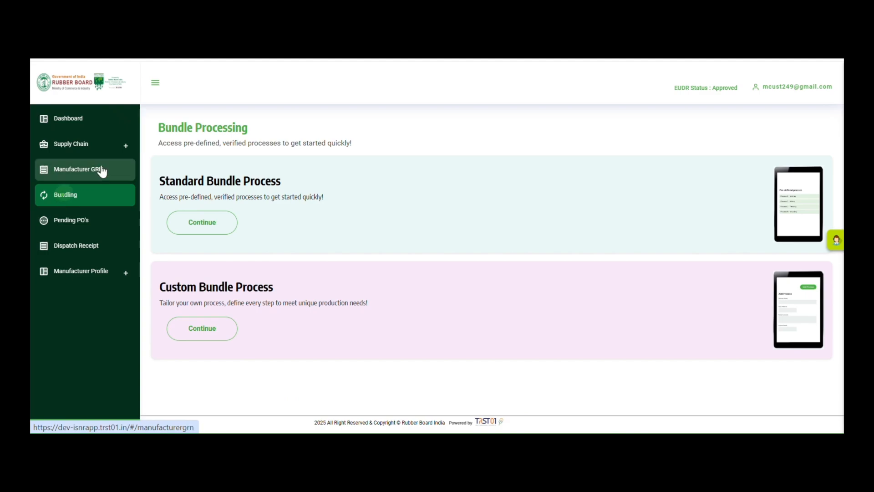
{"action": "left_click", "coordinate": [190, 337]}
{"action": "left_click", "coordinate": [182, 330]}
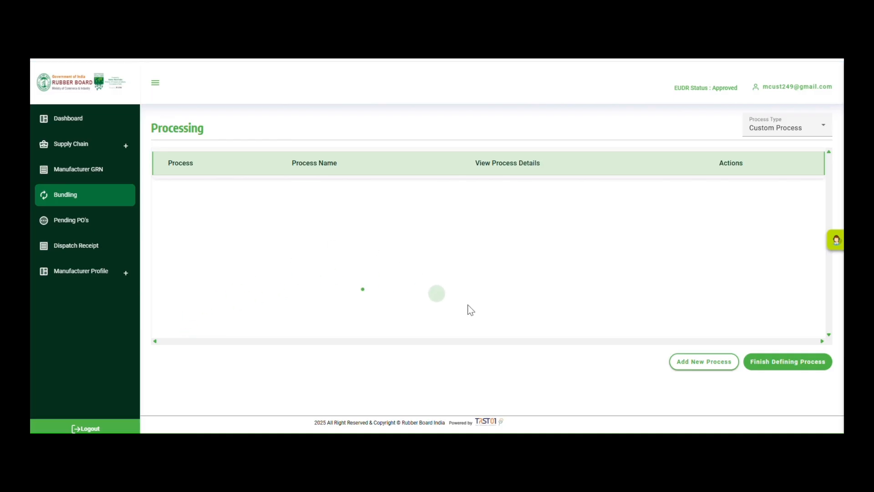
{"action": "left_click", "coordinate": [686, 369]}
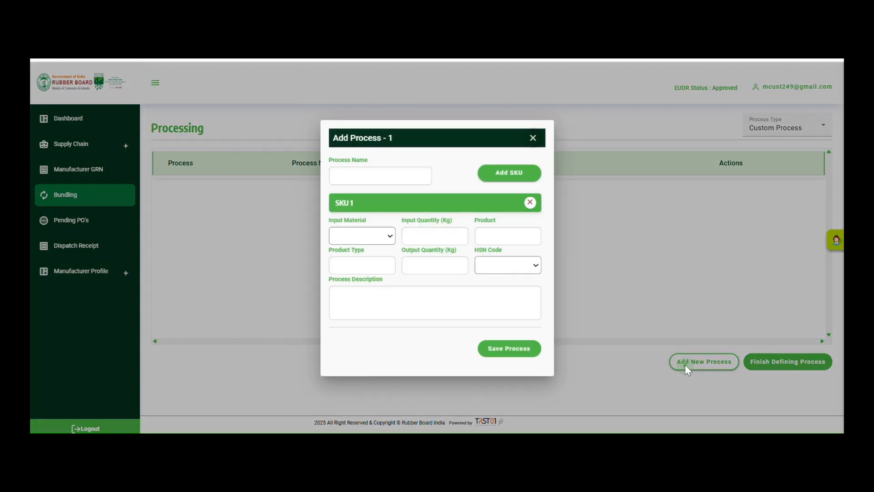
{"action": "left_click", "coordinate": [407, 177]}
{"action": "left_click", "coordinate": [407, 177]}
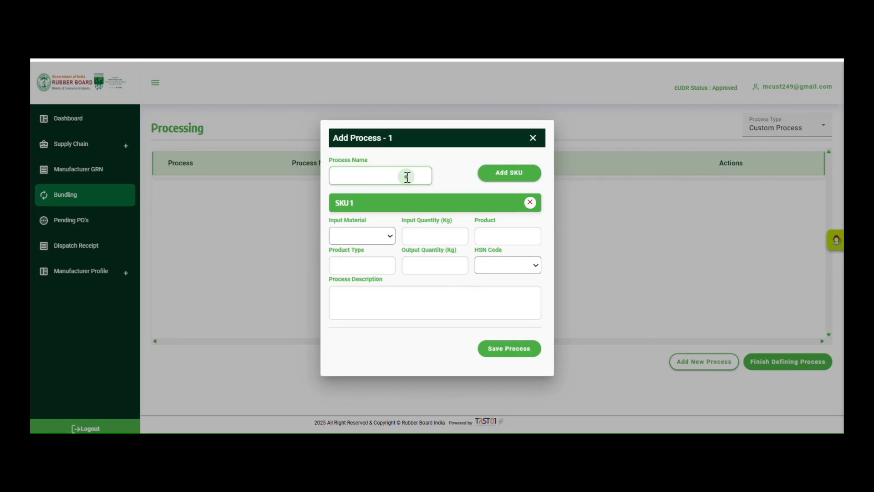
{"action": "type", "text": "Process One"}
Set SKU 1's input material to RSS4, input quantity to 100 kg and product to 1.
{"action": "left_click", "coordinate": [387, 236]}
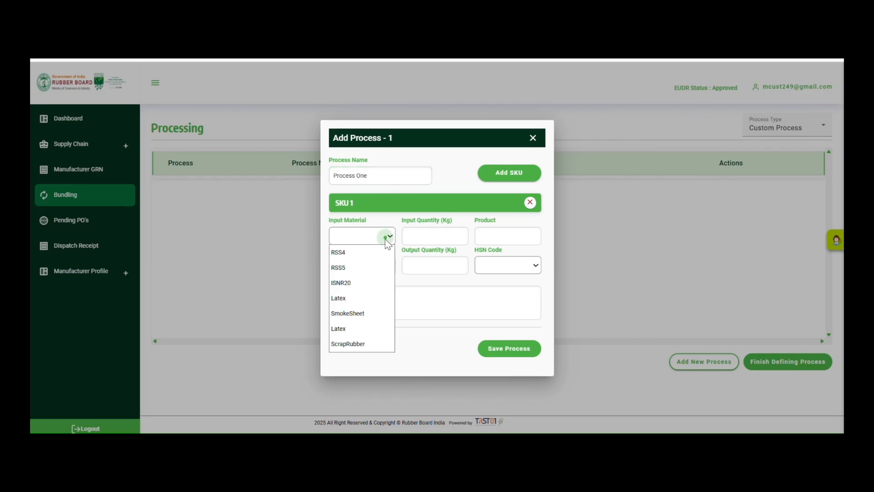
{"action": "left_click", "coordinate": [371, 255]}
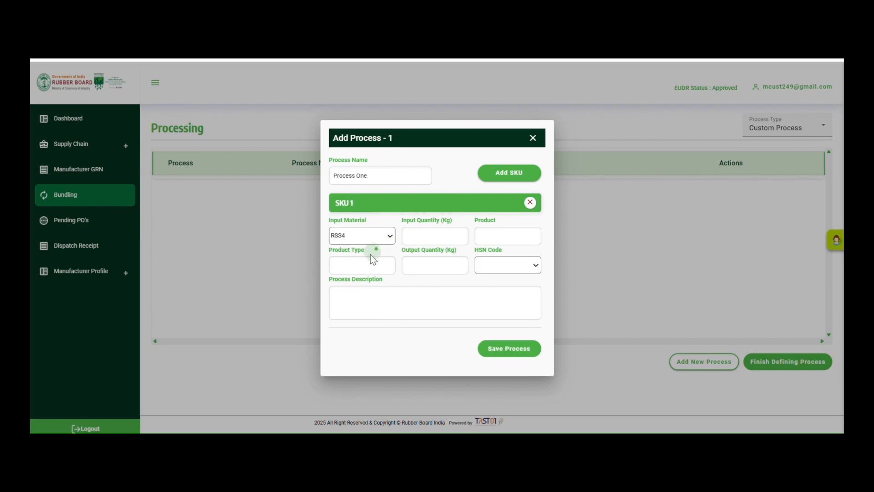
{"action": "left_click", "coordinate": [429, 234]}
{"action": "type", "text": "100"}
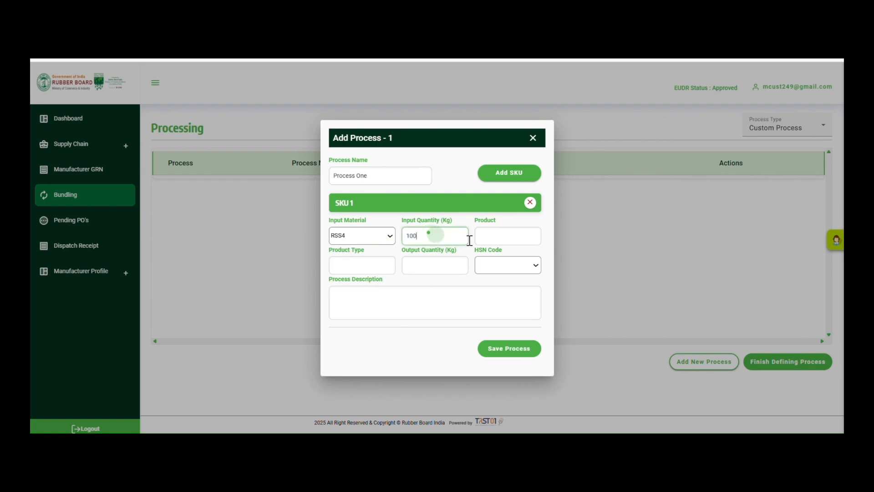
{"action": "left_click", "coordinate": [498, 240]}
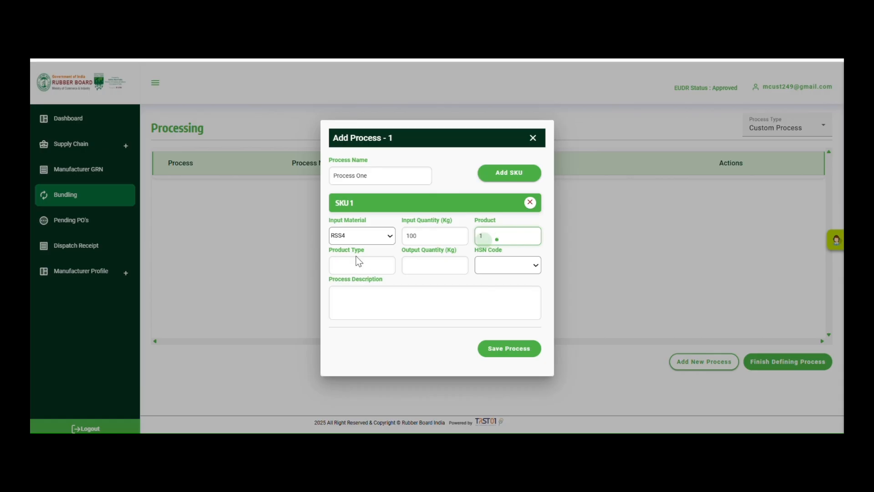
Give SKU 1 product type A, output quantity 87 kg, HSN code 4001 and the process description "Des One".
{"action": "left_click", "coordinate": [344, 266]}
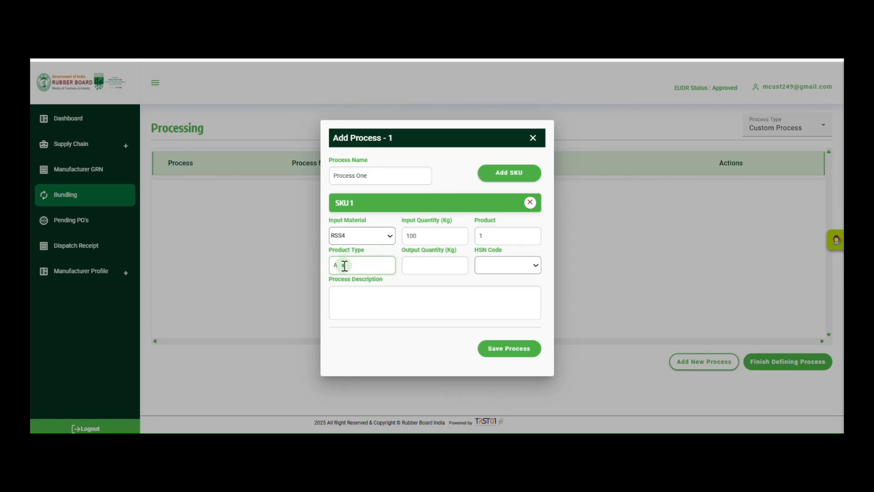
{"action": "key", "text": "Tab"}
{"action": "left_click", "coordinate": [528, 266]}
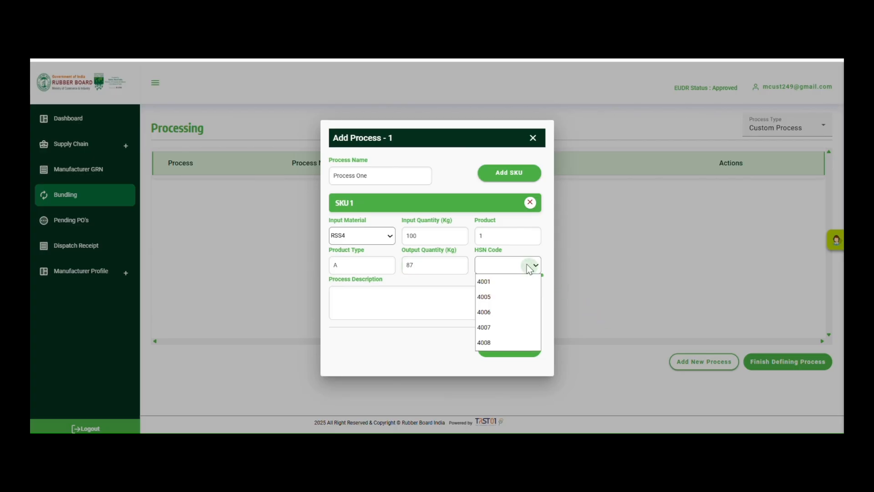
{"action": "left_click", "coordinate": [505, 280]}
{"action": "left_click", "coordinate": [437, 298]}
{"action": "type", "text": "Des One"}
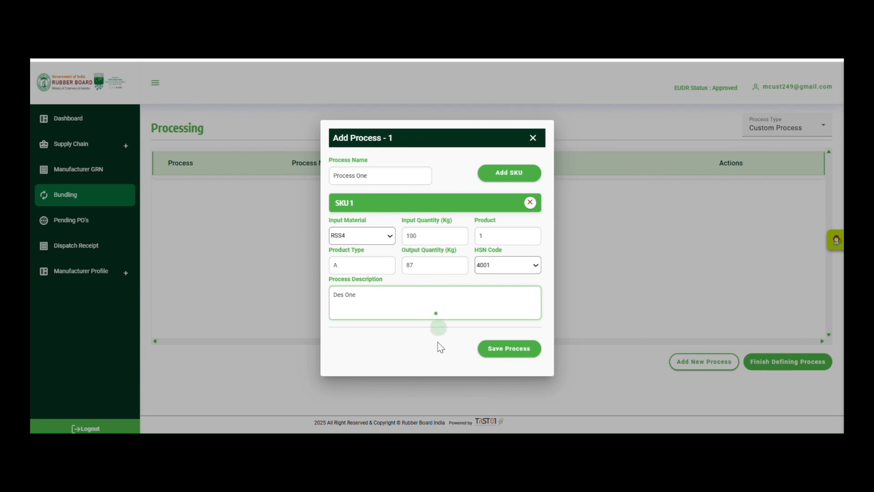
Add a second SKU with input material RSS5, input quantity 100 kg and product 1.
{"action": "left_click", "coordinate": [508, 175]}
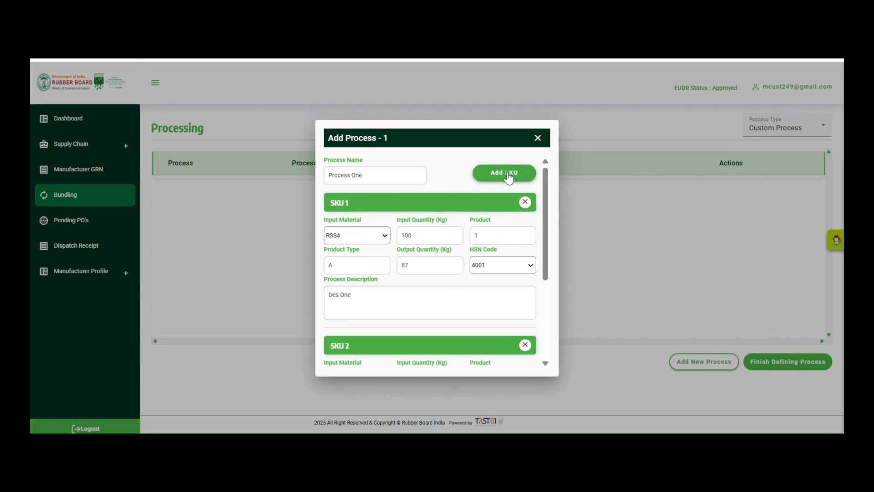
{"action": "scroll", "coordinate": [420, 312], "scroll_direction": "down", "scroll_amount": 3}
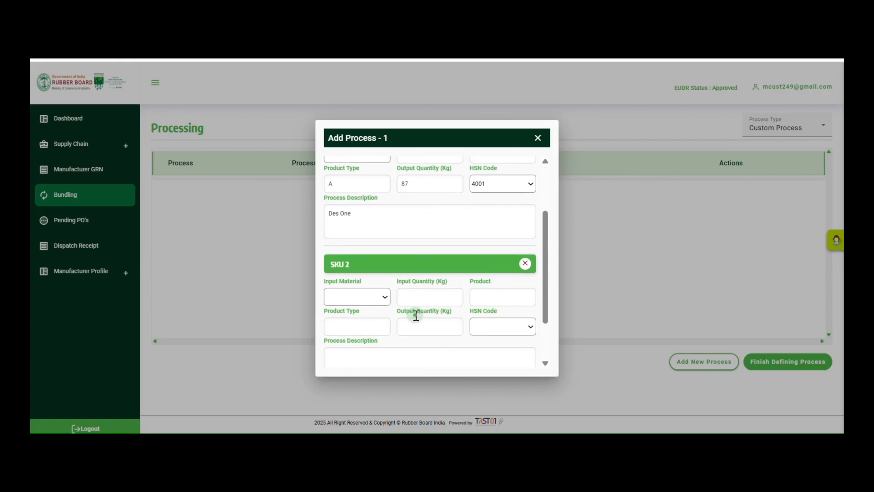
{"action": "scroll", "coordinate": [415, 315], "scroll_direction": "down", "scroll_amount": 2}
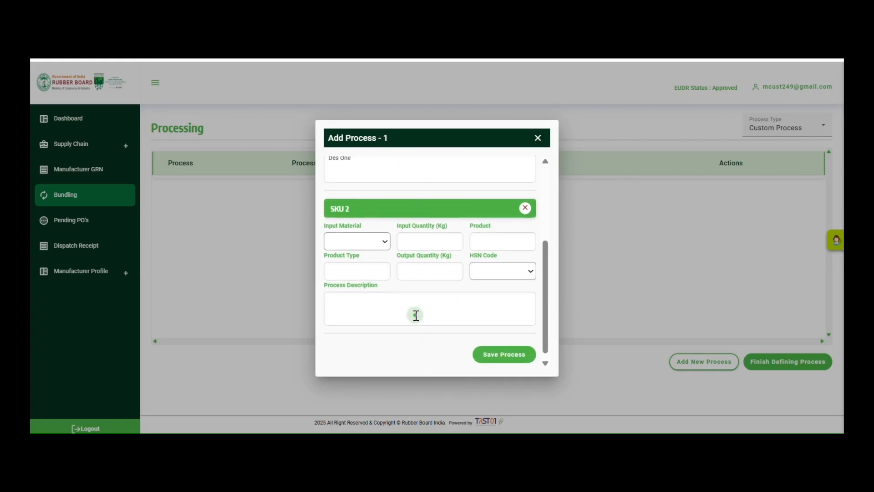
{"action": "left_click", "coordinate": [380, 240]}
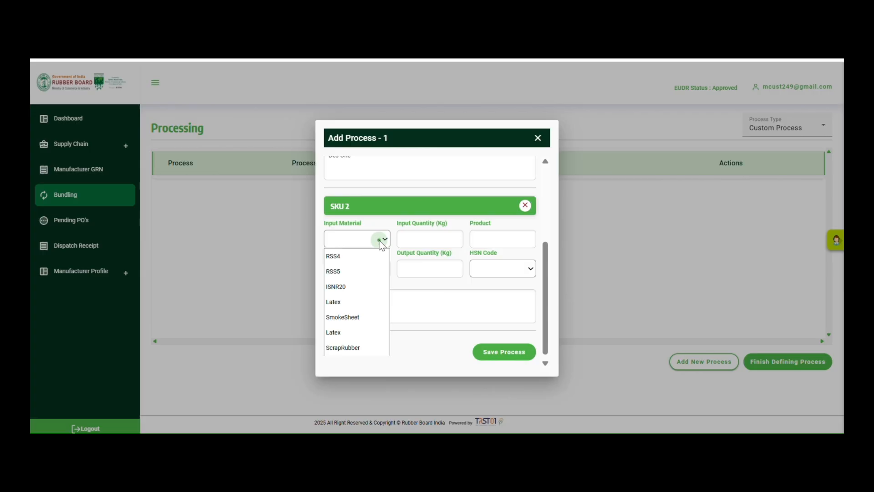
{"action": "left_click", "coordinate": [355, 272]}
{"action": "left_click", "coordinate": [412, 237]}
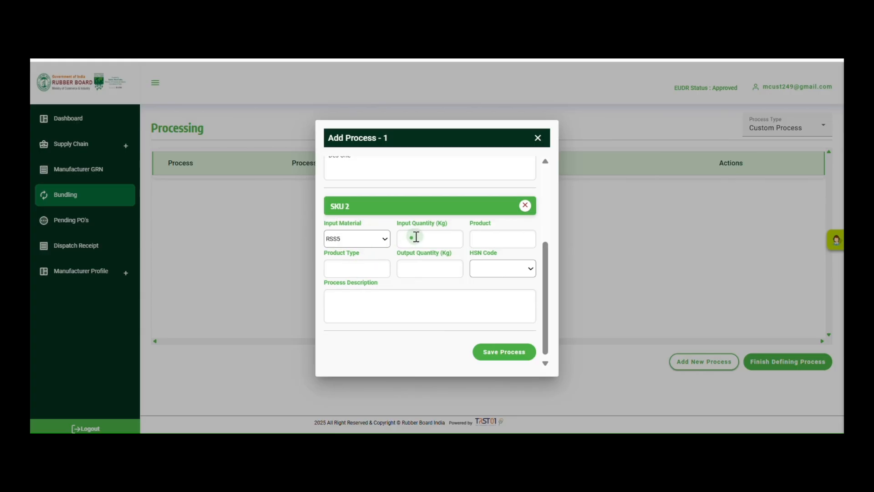
{"action": "type", "text": "100"}
{"action": "key", "text": "Tab"}
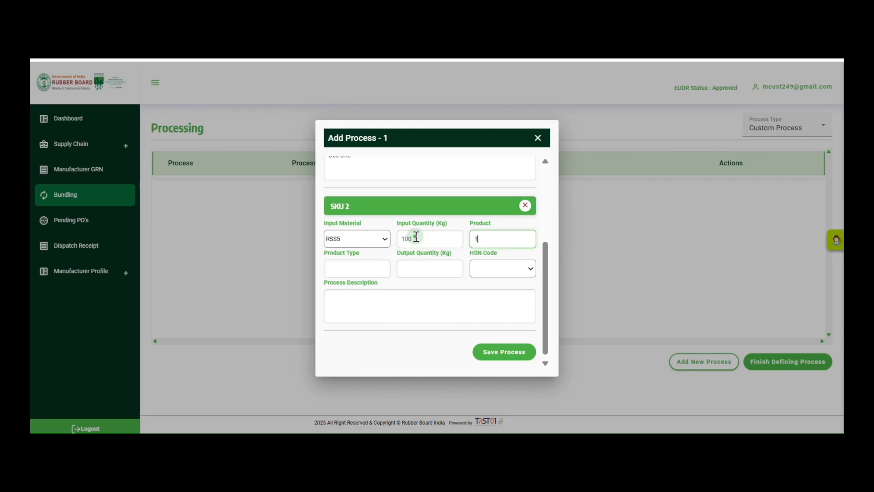
Give SKU 2 product type B, output quantity 98 kg, HSN code 4005 and the process description "Des two".
{"action": "left_click", "coordinate": [366, 269]}
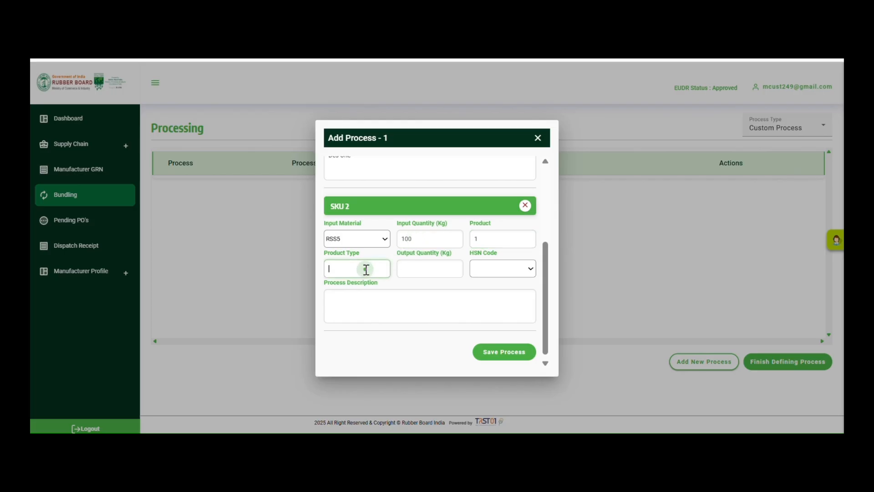
{"action": "left_click", "coordinate": [416, 268]}
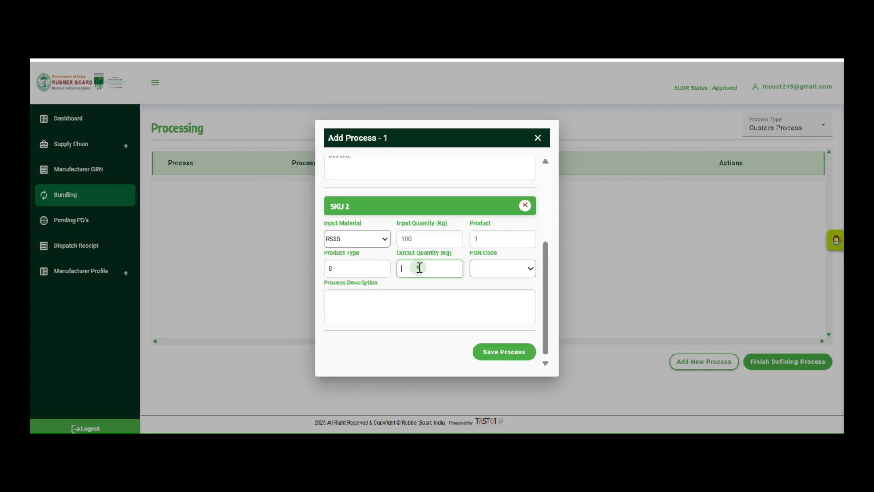
{"action": "type", "text": "98"}
{"action": "left_click", "coordinate": [518, 272]}
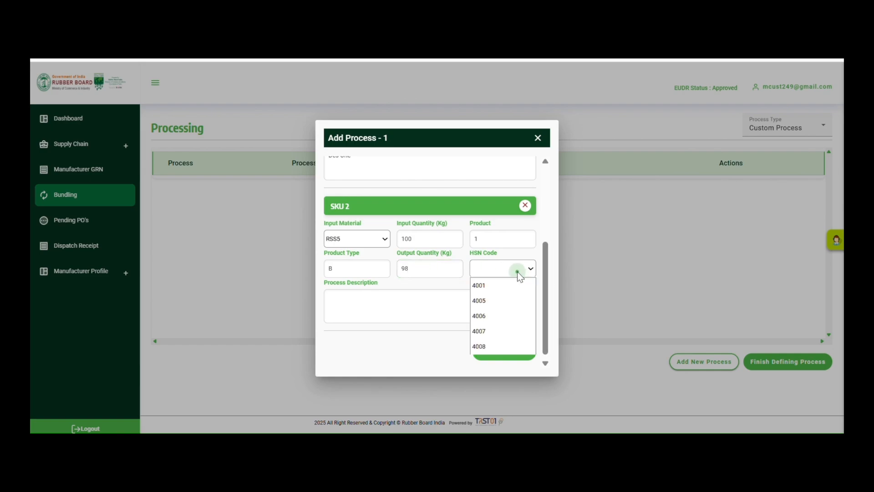
{"action": "left_click", "coordinate": [498, 302]}
{"action": "left_click", "coordinate": [469, 302]}
{"action": "type", "text": "Des two"}
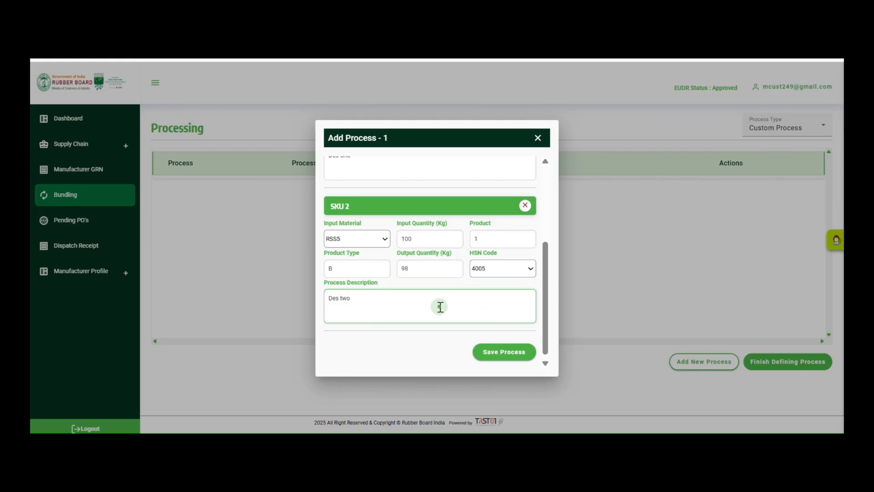
Add a third SKU with input material ISNR20, input quantity 100 kg and product 2.
{"action": "scroll", "coordinate": [440, 307], "scroll_direction": "up", "scroll_amount": 1}
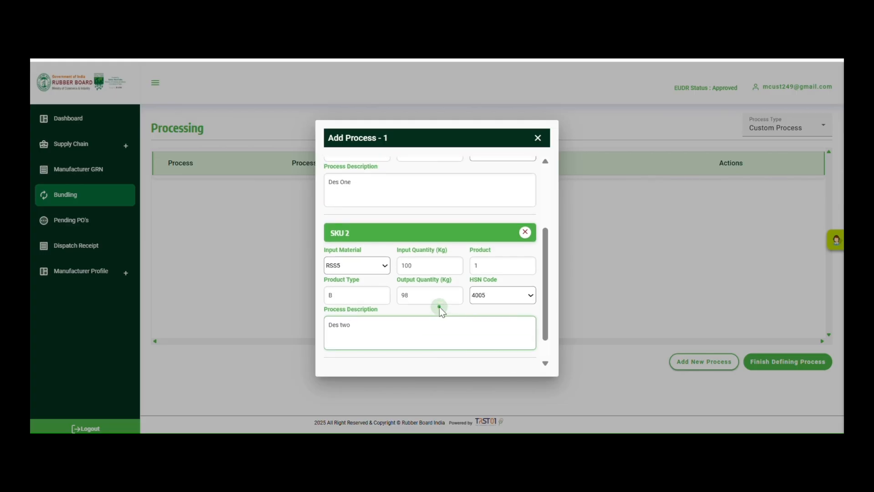
{"action": "scroll", "coordinate": [439, 307], "scroll_direction": "up", "scroll_amount": 4}
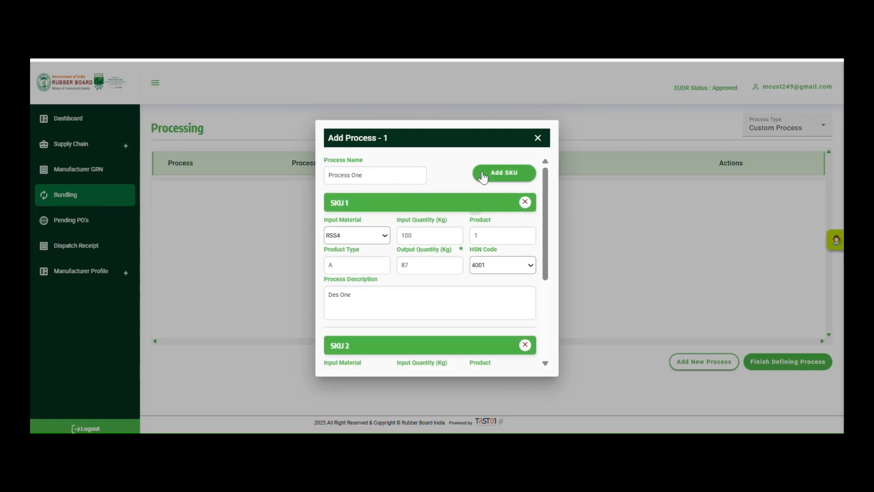
{"action": "left_click", "coordinate": [483, 173]}
{"action": "scroll", "coordinate": [468, 309], "scroll_direction": "down", "scroll_amount": 10}
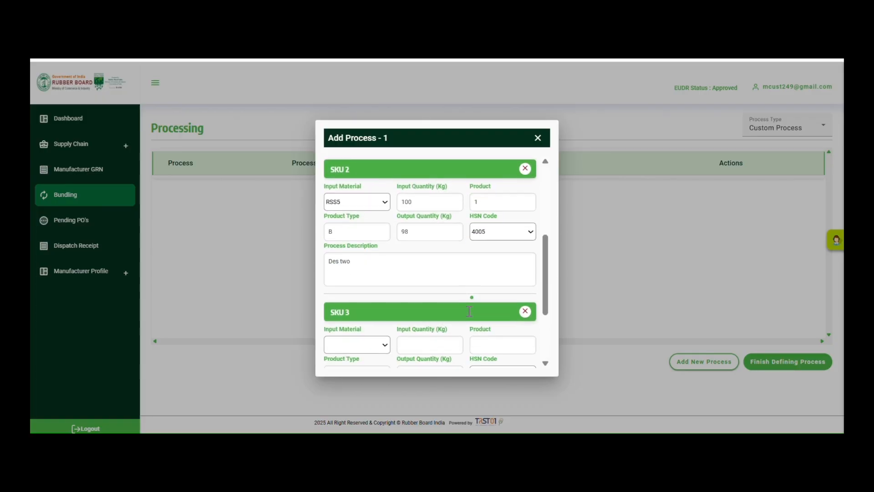
{"action": "left_click", "coordinate": [468, 311]}
{"action": "left_click", "coordinate": [378, 236]}
{"action": "left_click", "coordinate": [347, 283]}
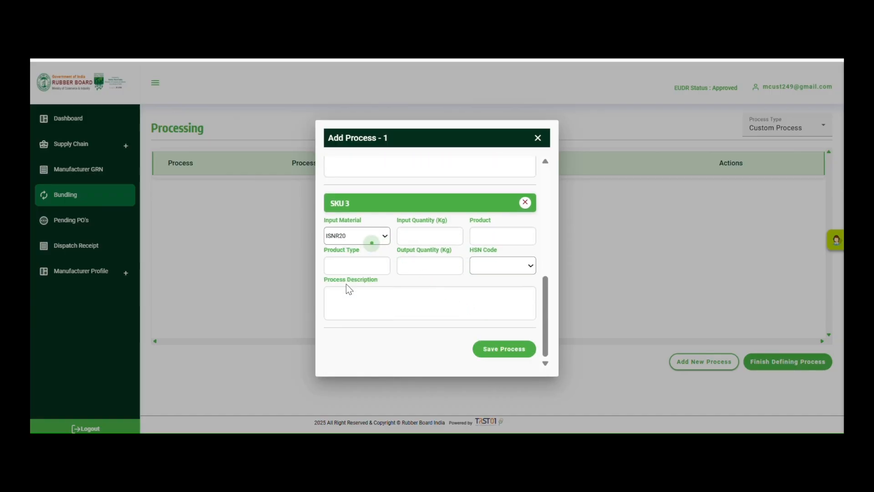
{"action": "left_click", "coordinate": [428, 237]}
{"action": "type", "text": "100"}
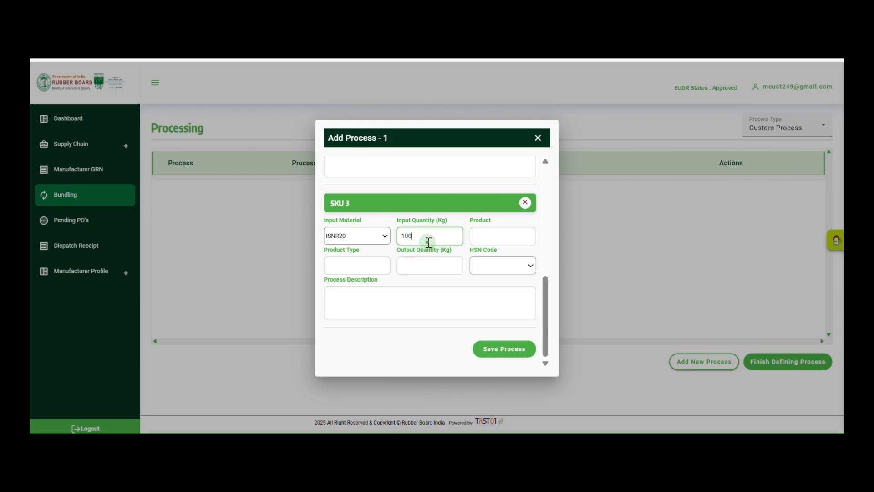
{"action": "key", "text": "Tab"}
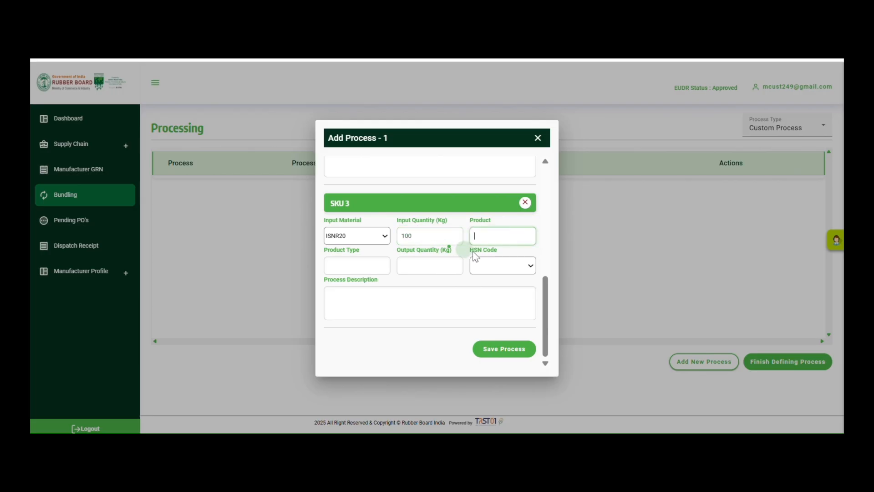
Complete SKU 3 with product type C, output quantity 110 kg, HSN code 4006 and description "des three", and save the process.
{"action": "left_click", "coordinate": [348, 266]}
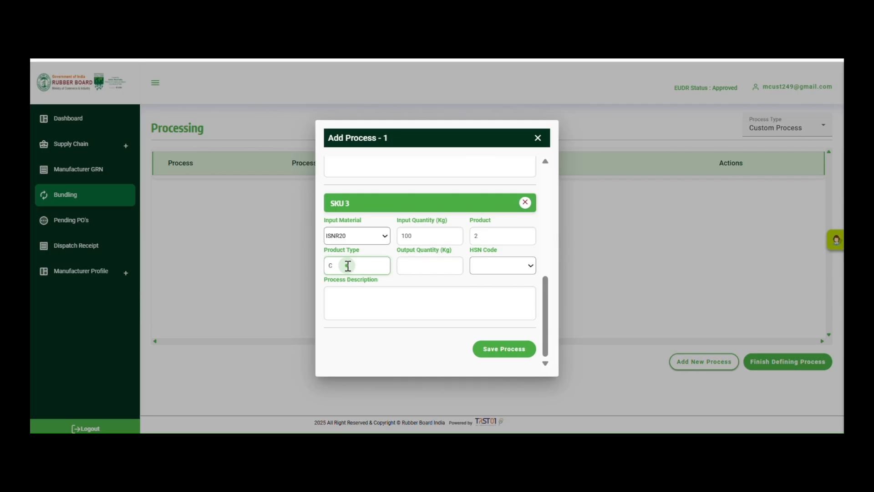
{"action": "left_click", "coordinate": [425, 266]}
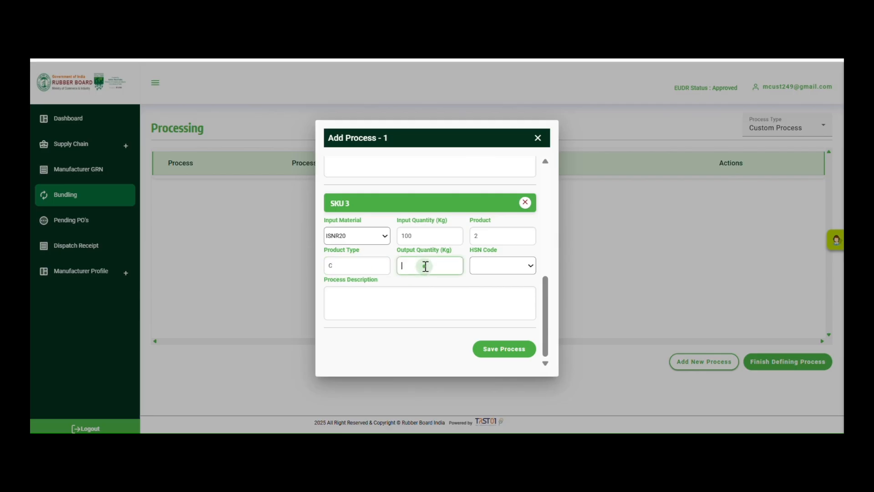
{"action": "type", "text": "110"}
{"action": "left_click", "coordinate": [524, 267]}
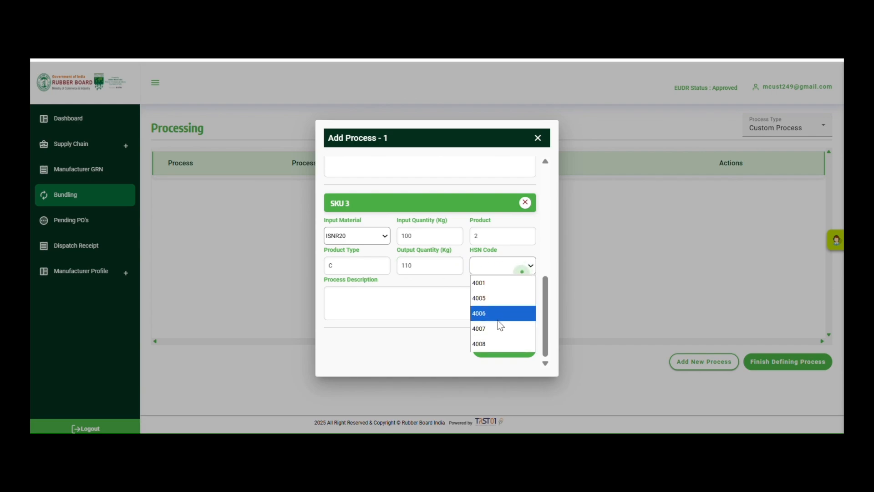
{"action": "left_click", "coordinate": [498, 314]}
{"action": "left_click", "coordinate": [430, 305]}
{"action": "type", "text": "des three"}
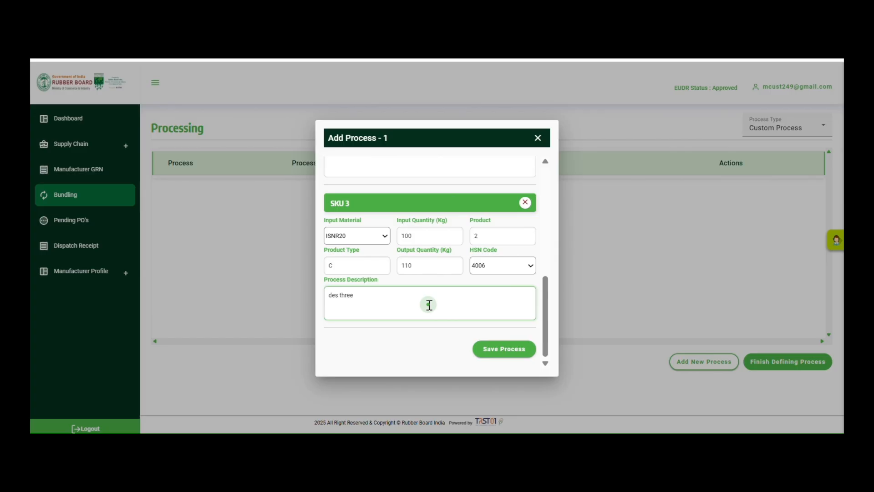
{"action": "left_click", "coordinate": [482, 351]}
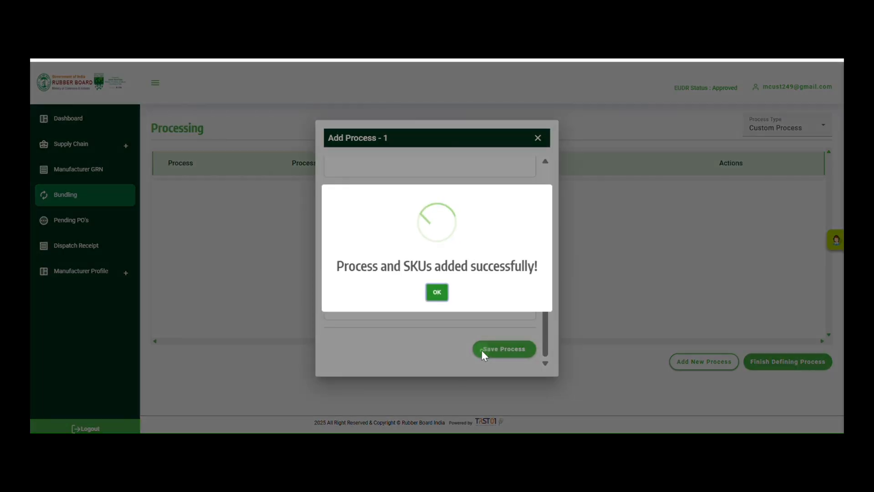
{"action": "left_click", "coordinate": [431, 292]}
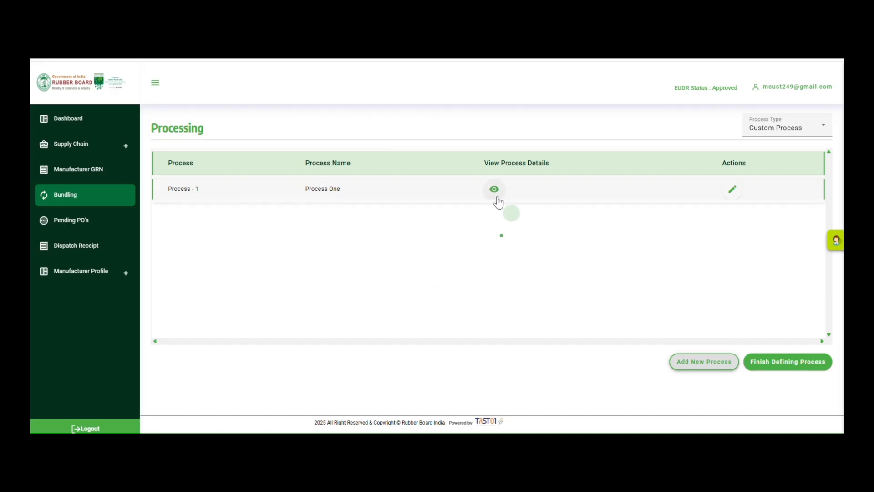
Review the details of Process One, and set SKU 1's output quantity to 88 kg in the saved process.
{"action": "left_click", "coordinate": [495, 190]}
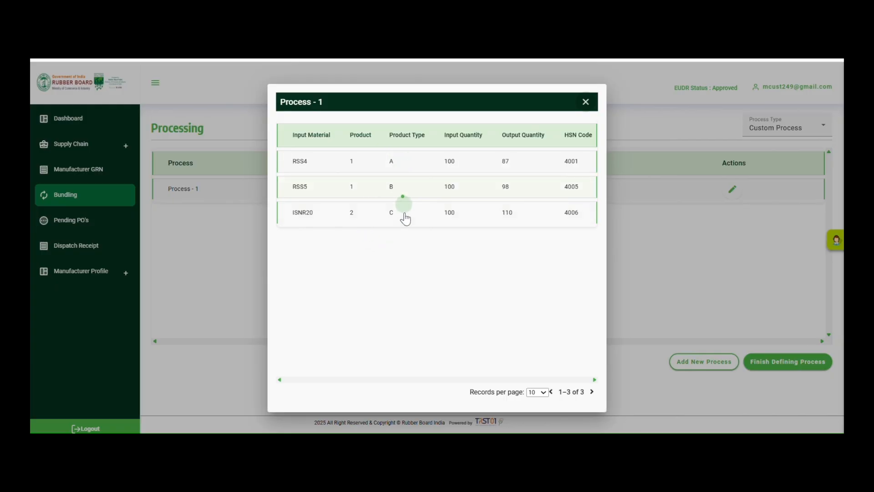
{"action": "left_click", "coordinate": [585, 103]}
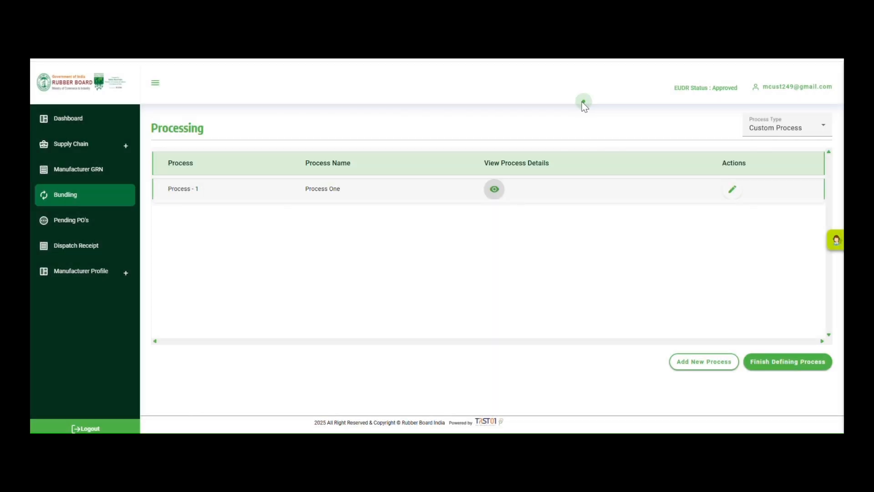
{"action": "left_click", "coordinate": [732, 191]}
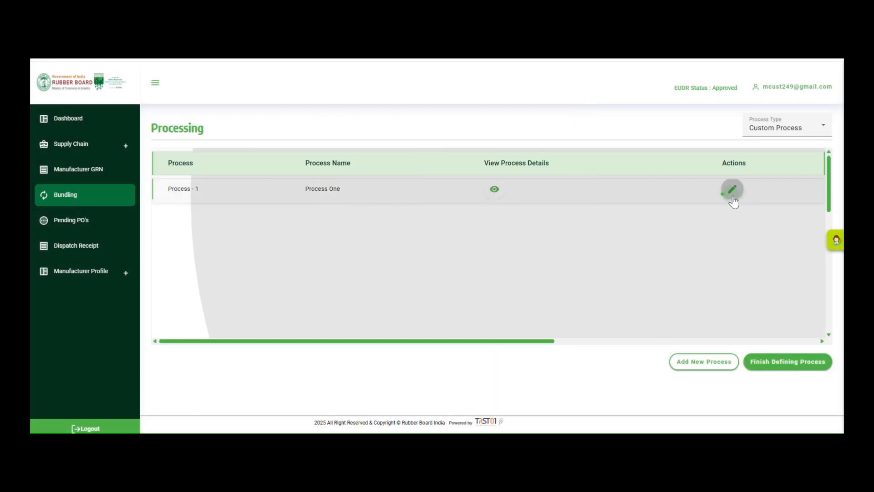
{"action": "left_click", "coordinate": [439, 267]}
{"action": "key", "text": "BackSpace"}
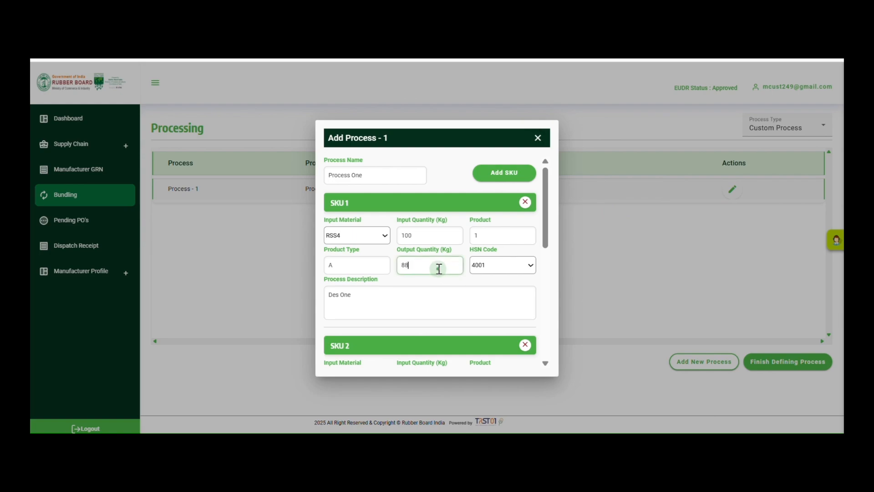
{"action": "scroll", "coordinate": [440, 269], "scroll_direction": "down", "scroll_amount": 6}
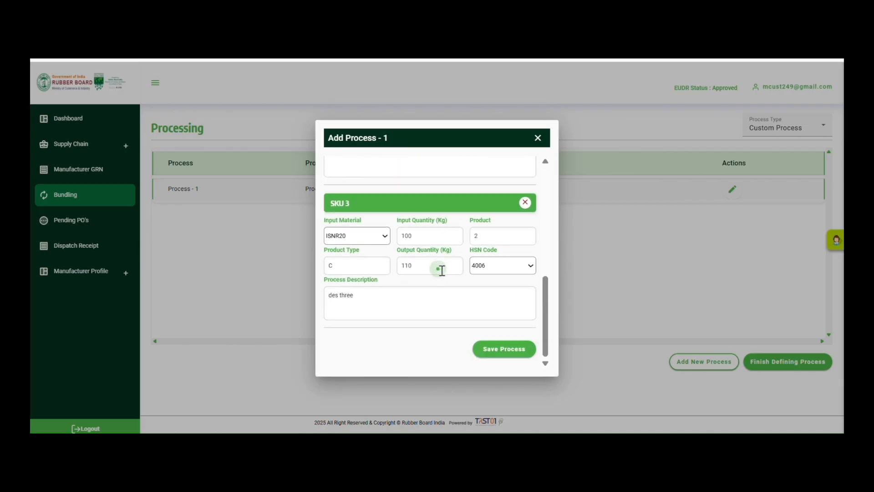
{"action": "left_click", "coordinate": [493, 354]}
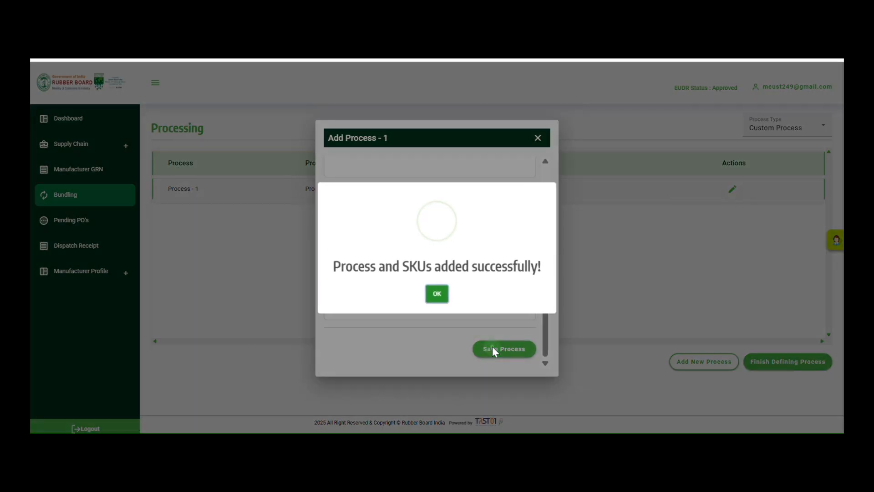
{"action": "left_click", "coordinate": [430, 292]}
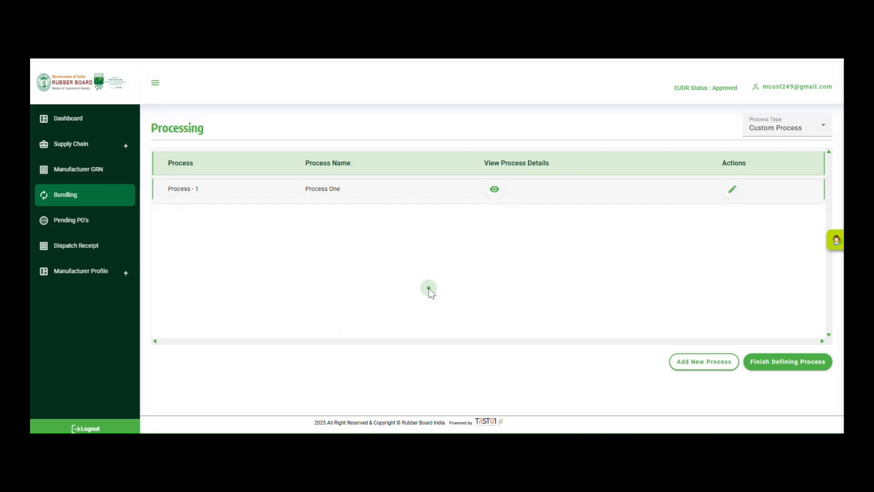
Add a new process named "process two" with SKU 1 using input material A, input quantity 100 kg and product 3.
{"action": "left_click", "coordinate": [684, 365]}
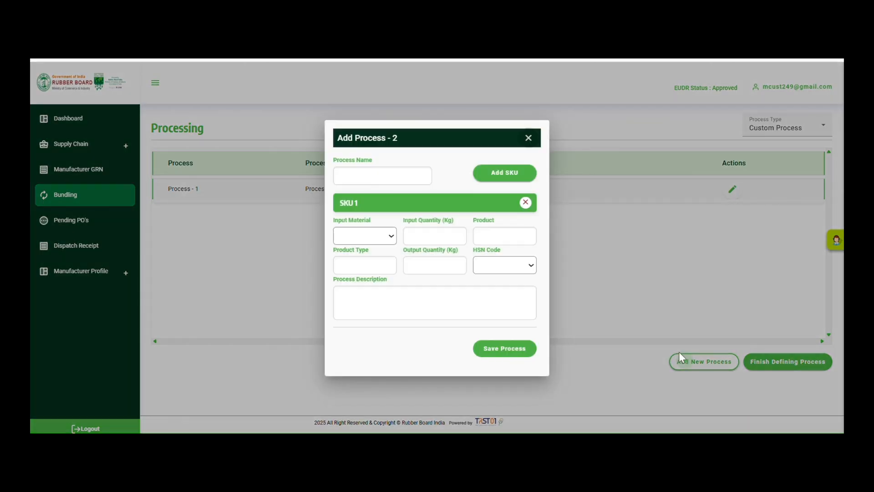
{"action": "left_click", "coordinate": [369, 181]}
{"action": "type", "text": "process two"}
{"action": "left_click", "coordinate": [389, 239]}
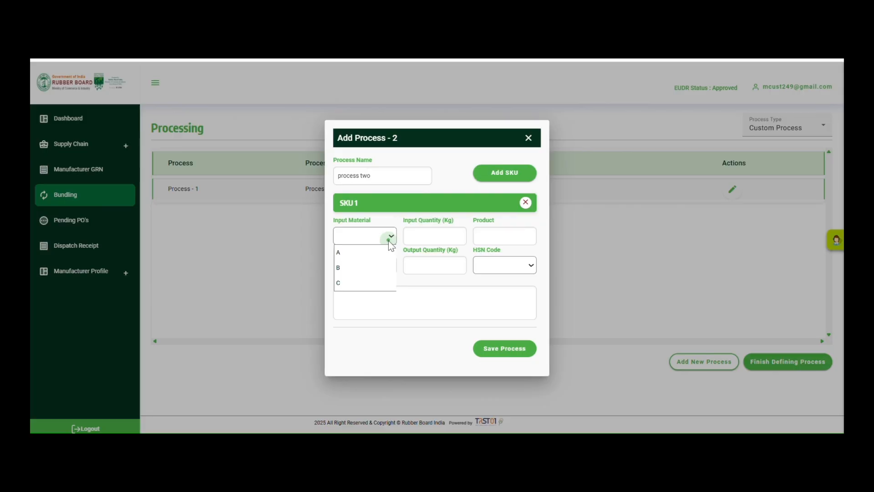
{"action": "left_click", "coordinate": [378, 252]}
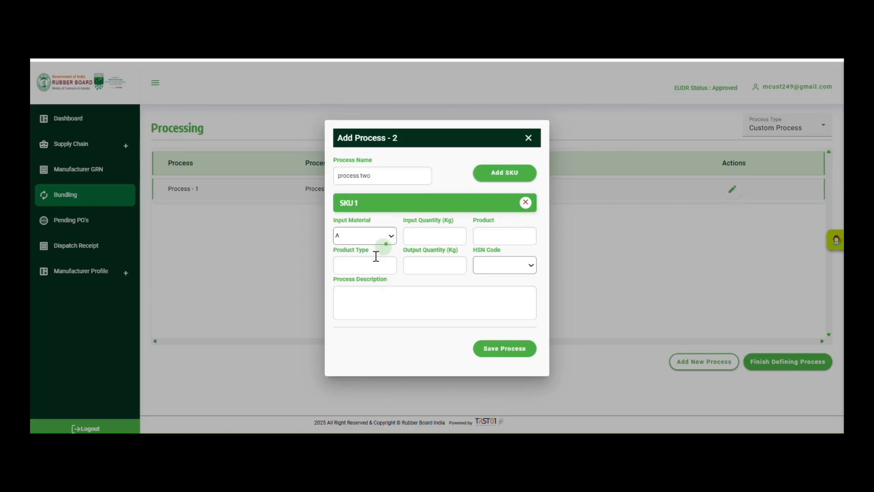
{"action": "left_click", "coordinate": [421, 235]}
{"action": "type", "text": "100"}
{"action": "left_click", "coordinate": [497, 240]}
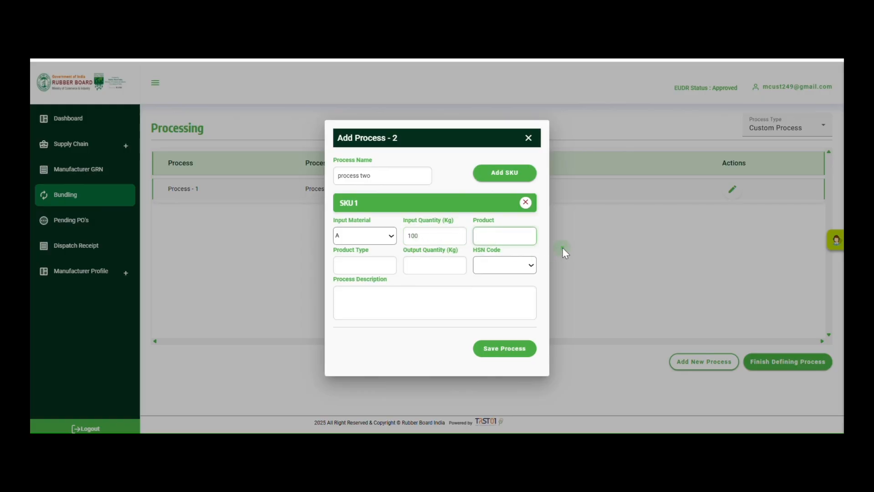
{"action": "type", "text": "3"}
Give SKU 1 product type AA, output quantity 85 kg, HSN code 4001 and the process description "des one".
{"action": "left_click", "coordinate": [366, 270]}
{"action": "type", "text": "D"}
{"action": "type", "text": "AA"}
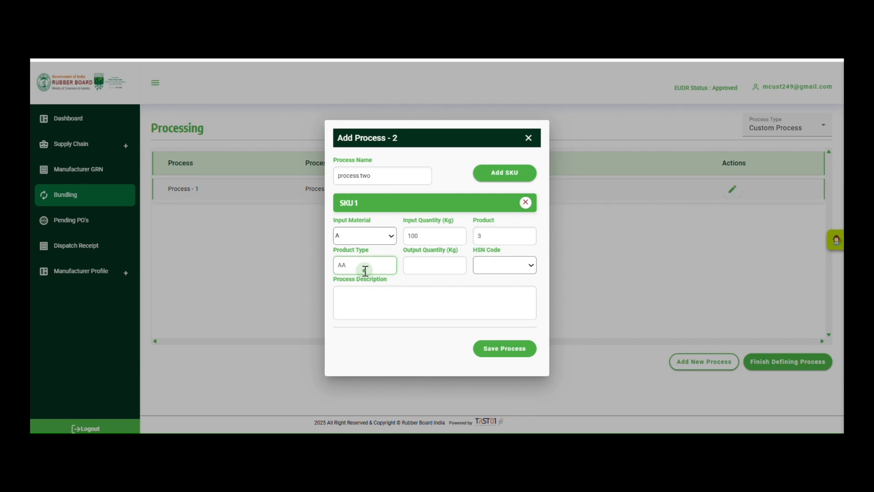
{"action": "left_click", "coordinate": [432, 266]}
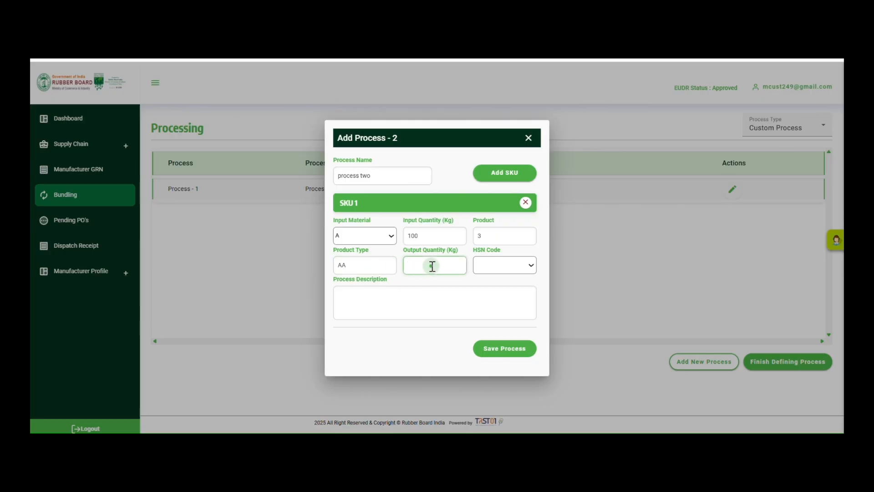
{"action": "type", "text": "85"}
{"action": "left_click", "coordinate": [494, 269]}
{"action": "left_click", "coordinate": [494, 286]}
{"action": "left_click", "coordinate": [419, 297]}
{"action": "type", "text": "des"}
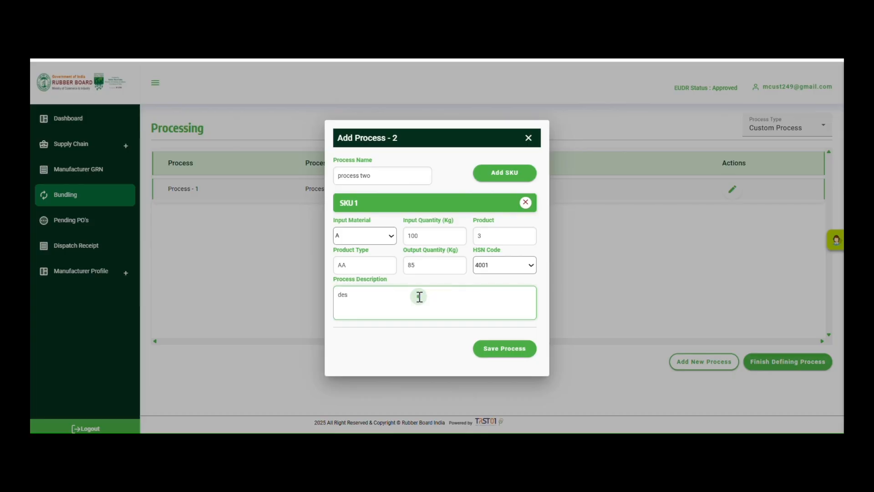
{"action": "type", "text": " one"}
Add a second SKU to process two with input material B, input quantity 100 kg and product 3.
{"action": "left_click", "coordinate": [499, 177]}
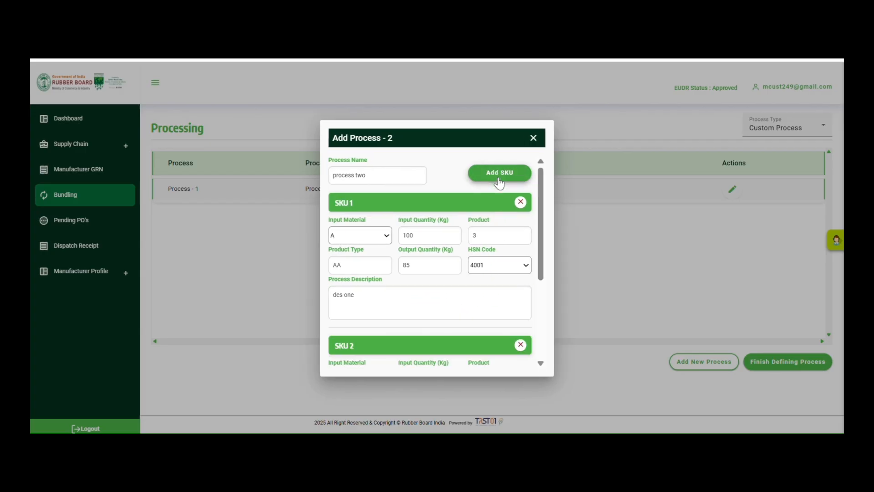
{"action": "scroll", "coordinate": [443, 291], "scroll_direction": "down", "scroll_amount": 3}
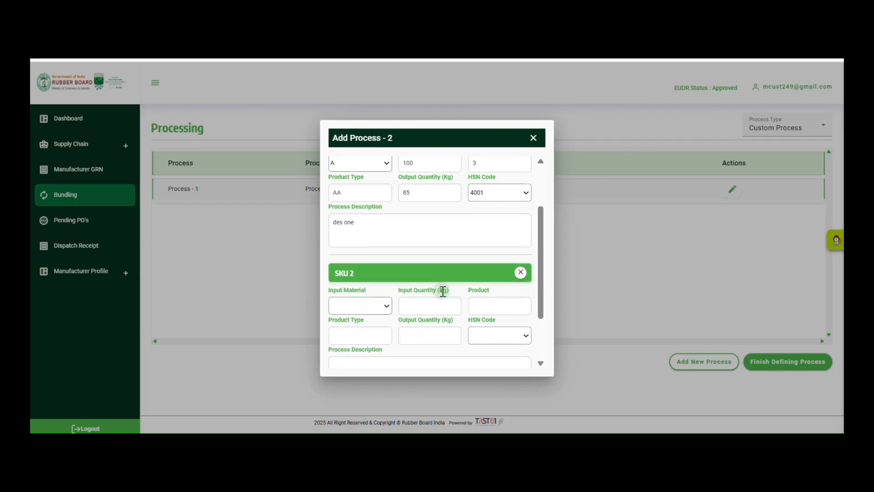
{"action": "left_click", "coordinate": [382, 255]}
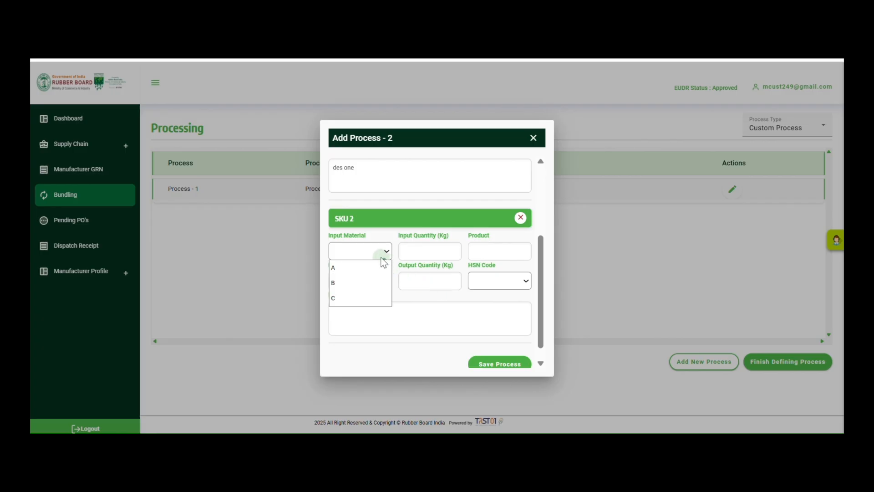
{"action": "left_click", "coordinate": [345, 280]}
{"action": "left_click", "coordinate": [427, 251]}
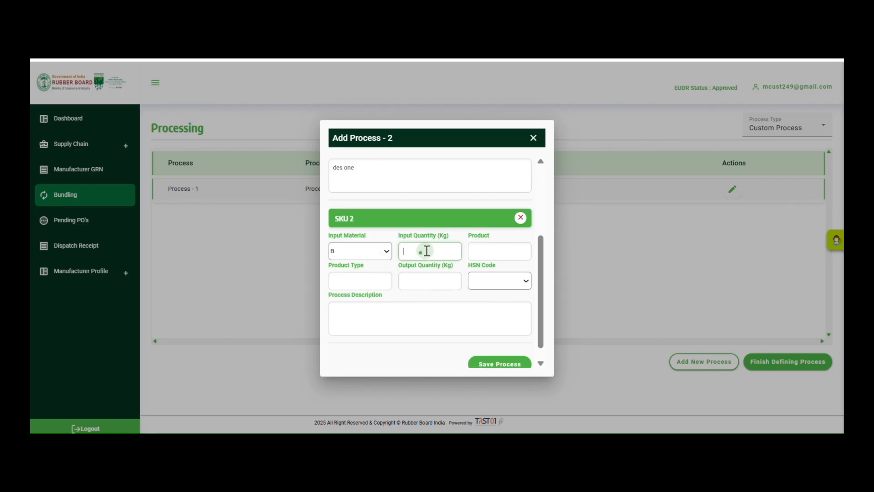
{"action": "type", "text": "100"}
{"action": "key", "text": "Tab"}
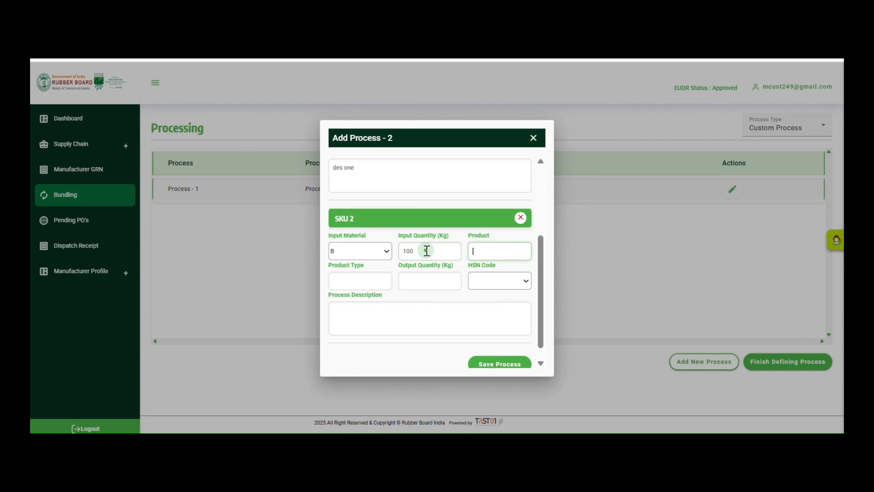
{"action": "left_click", "coordinate": [536, 272]}
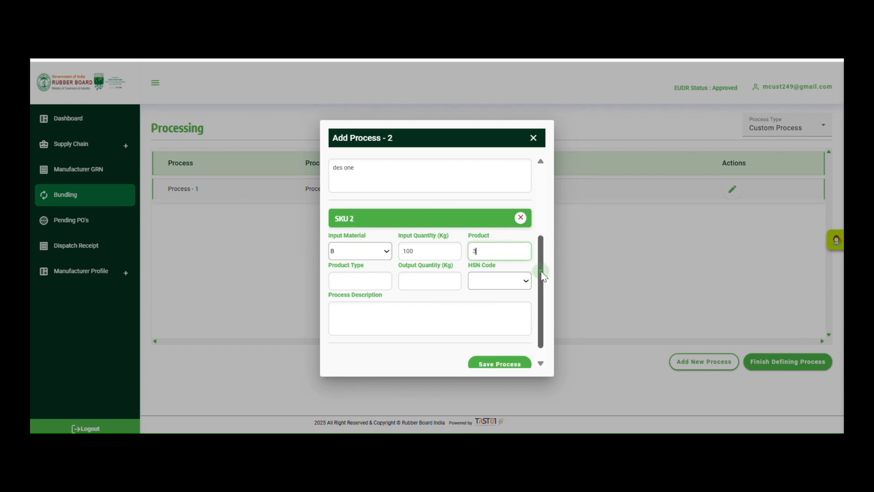
Give SKU 2 product type BB, output quantity 93 kg, HSN code 4005 and the process description "des two".
{"action": "left_click", "coordinate": [373, 282]}
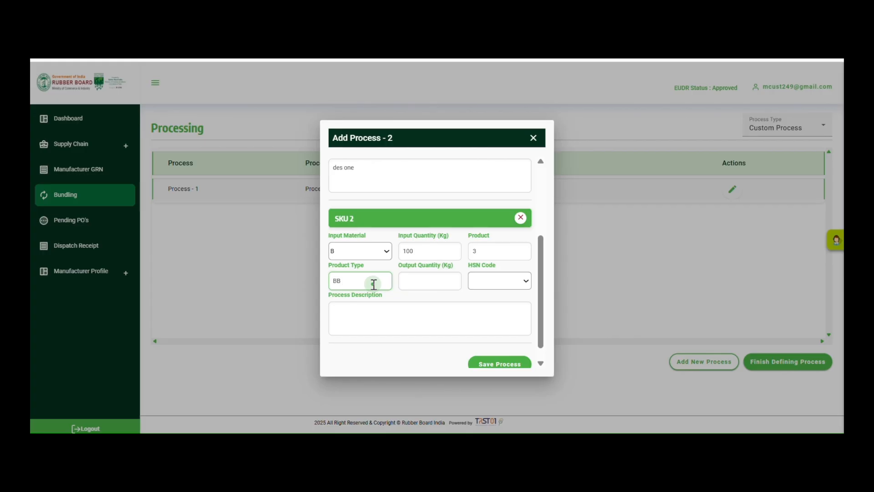
{"action": "left_click", "coordinate": [423, 282]}
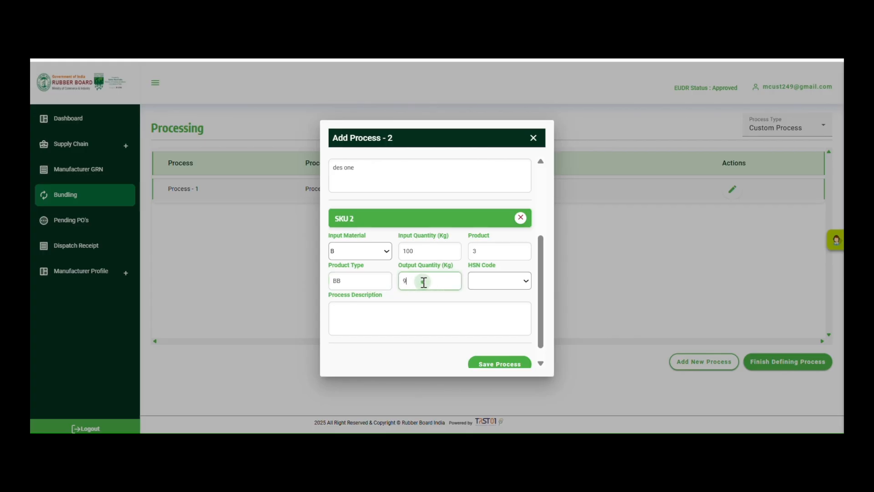
{"action": "left_click", "coordinate": [502, 281]}
{"action": "left_click", "coordinate": [486, 315]}
{"action": "left_click", "coordinate": [453, 318]}
{"action": "type", "text": "des "}
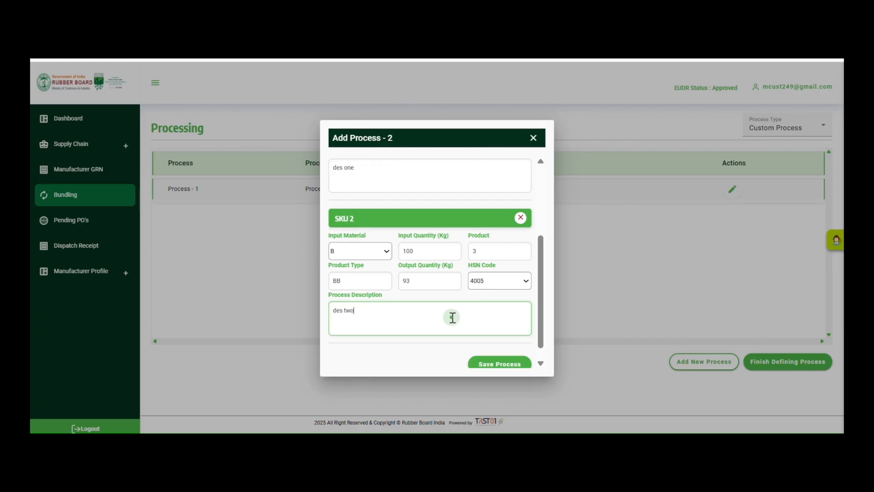
{"action": "type", "text": "two"}
Add a third SKU to process two with input material C, input quantity 100 kg and product 4.
{"action": "scroll", "coordinate": [453, 317], "scroll_direction": "up", "scroll_amount": 5}
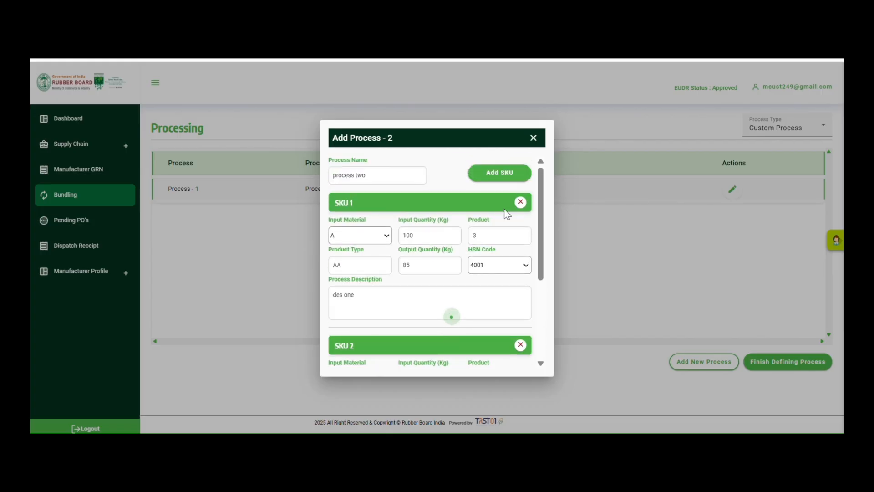
{"action": "left_click", "coordinate": [494, 176]}
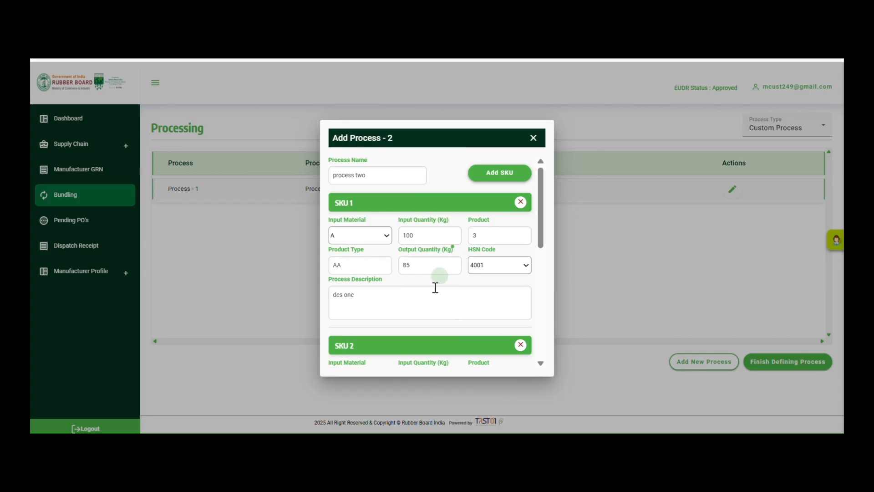
{"action": "scroll", "coordinate": [436, 287], "scroll_direction": "down", "scroll_amount": 5}
{"action": "scroll", "coordinate": [435, 287], "scroll_direction": "down", "scroll_amount": 2}
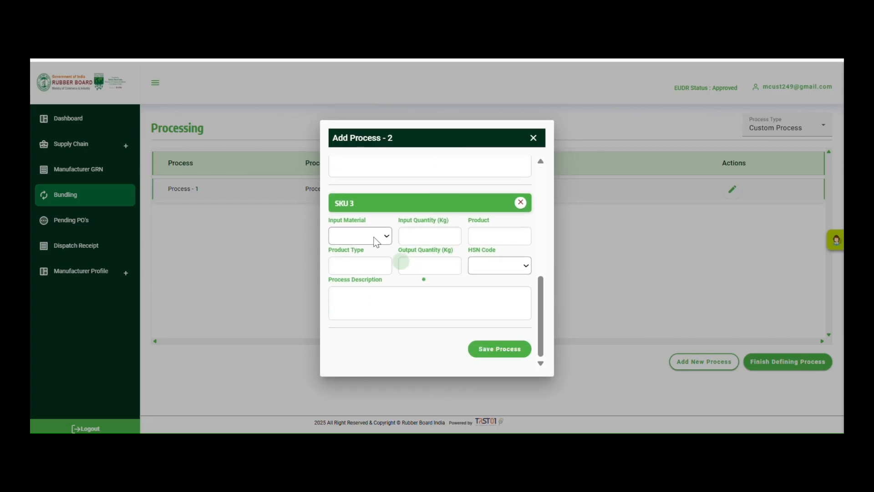
{"action": "left_click", "coordinate": [374, 237]}
{"action": "left_click", "coordinate": [353, 283]}
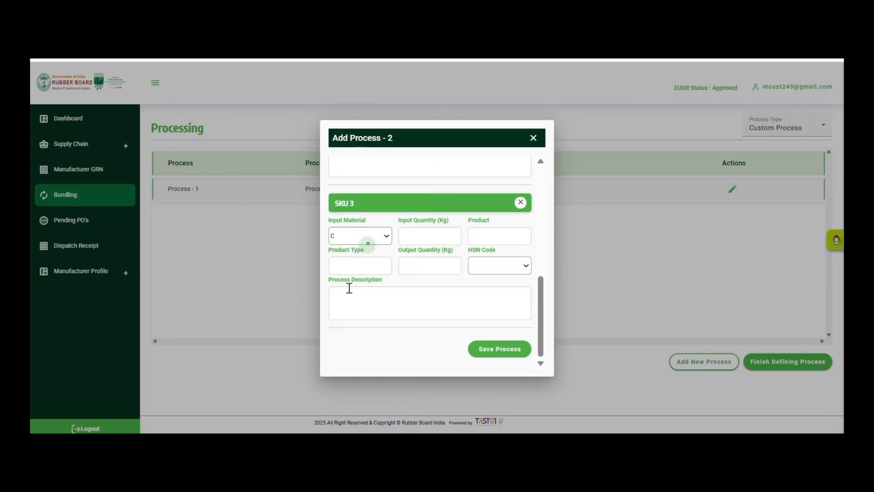
{"action": "left_click", "coordinate": [425, 238]}
{"action": "type", "text": "100"}
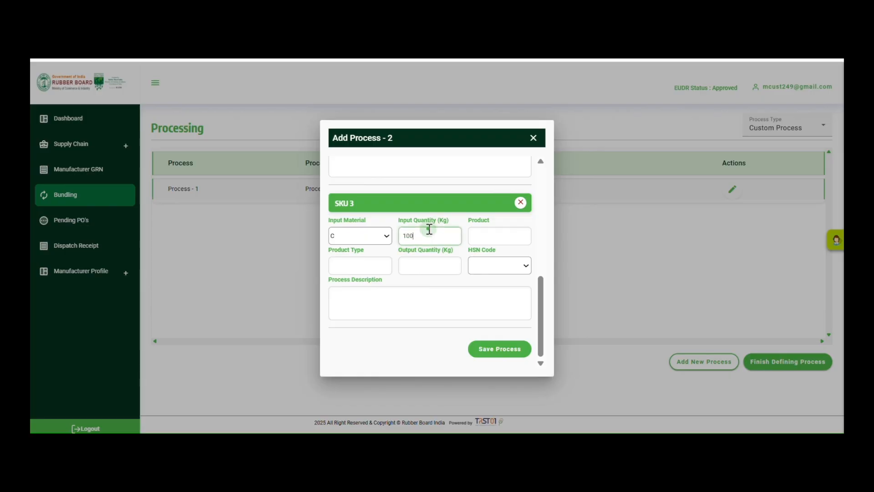
{"action": "key", "text": "Tab"}
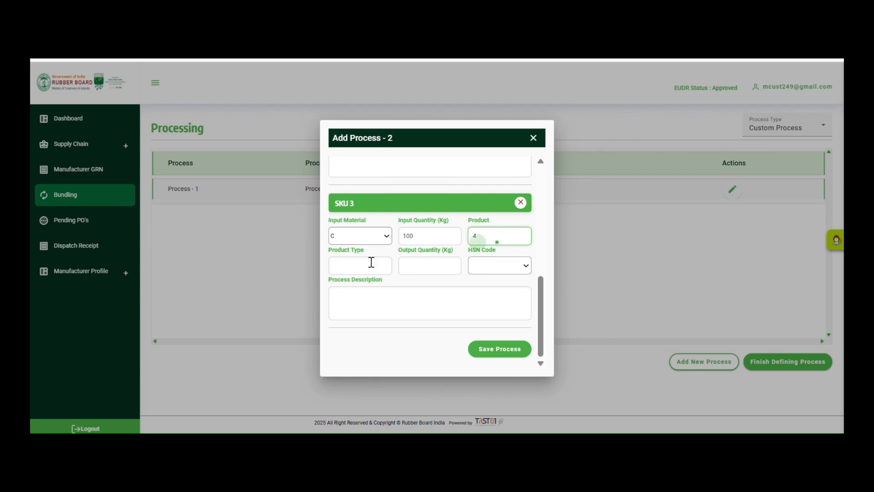
Give SKU 3 product type CC, output quantity 102 kg, HSN code 4006 and a process description.
{"action": "left_click", "coordinate": [355, 268]}
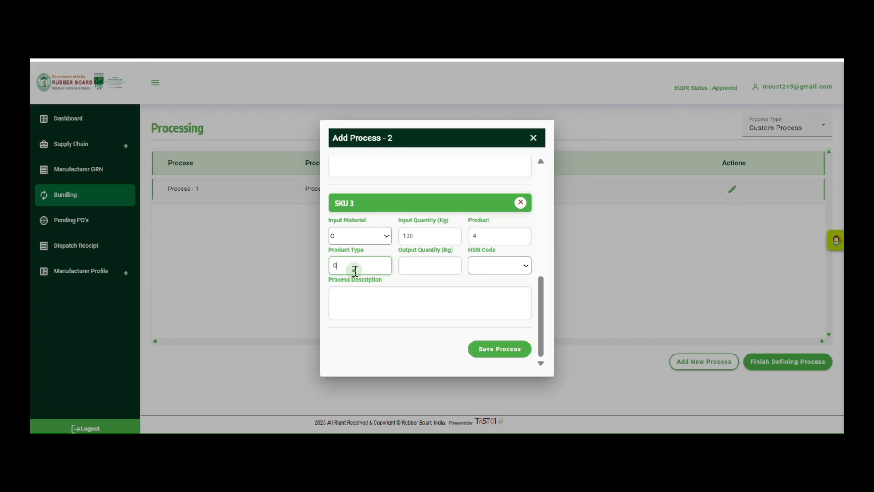
{"action": "type", "text": "CC"}
{"action": "left_click", "coordinate": [422, 269]}
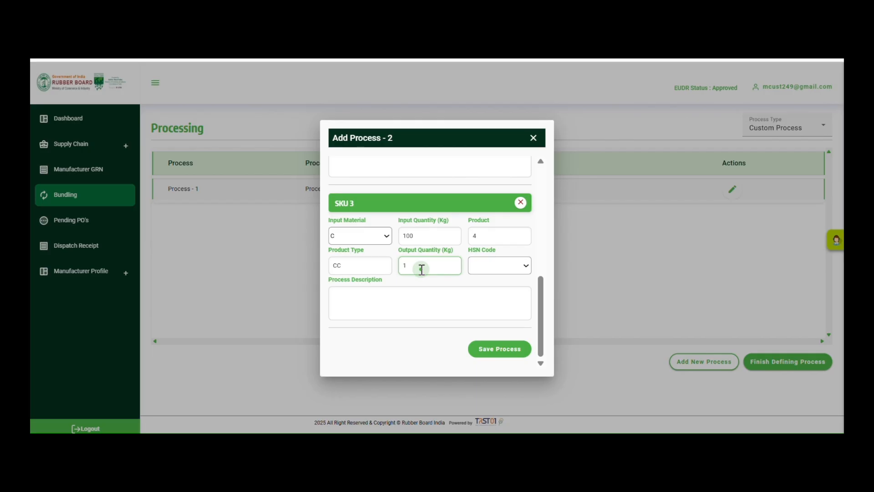
{"action": "left_click", "coordinate": [526, 265]}
{"action": "left_click", "coordinate": [497, 318]}
{"action": "left_click", "coordinate": [454, 307]}
{"action": "type", "text": "des two"}
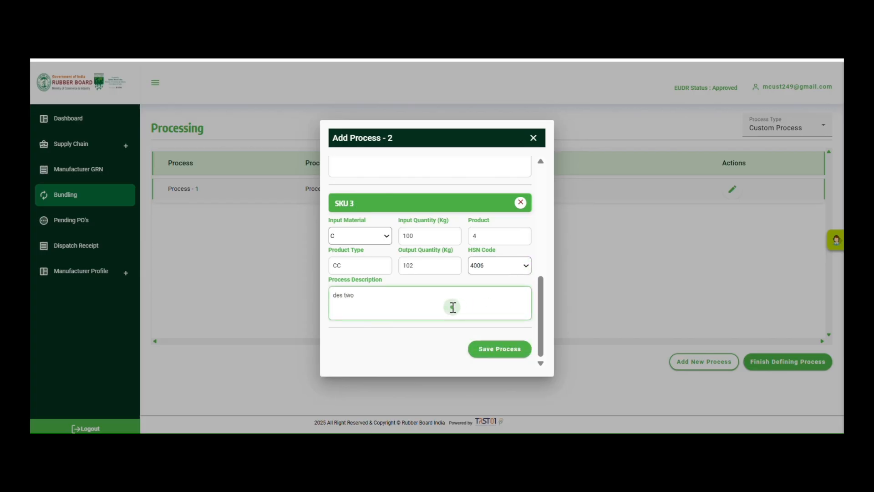
{"action": "type", "text": "ee"}
Save process two with its three SKUs and view its process details.
{"action": "scroll", "coordinate": [489, 285], "scroll_direction": "up", "scroll_amount": 2}
{"action": "scroll", "coordinate": [489, 285], "scroll_direction": "up", "scroll_amount": 4}
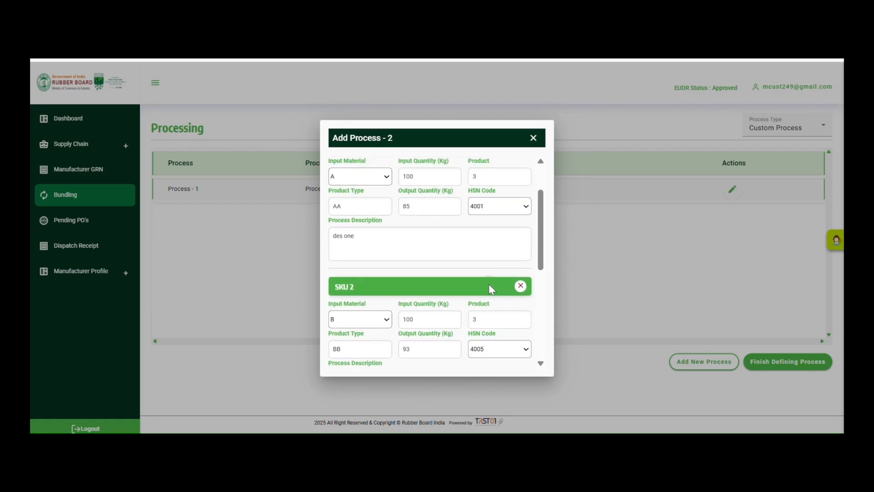
{"action": "scroll", "coordinate": [488, 283], "scroll_direction": "down", "scroll_amount": 5}
{"action": "left_click", "coordinate": [485, 350]}
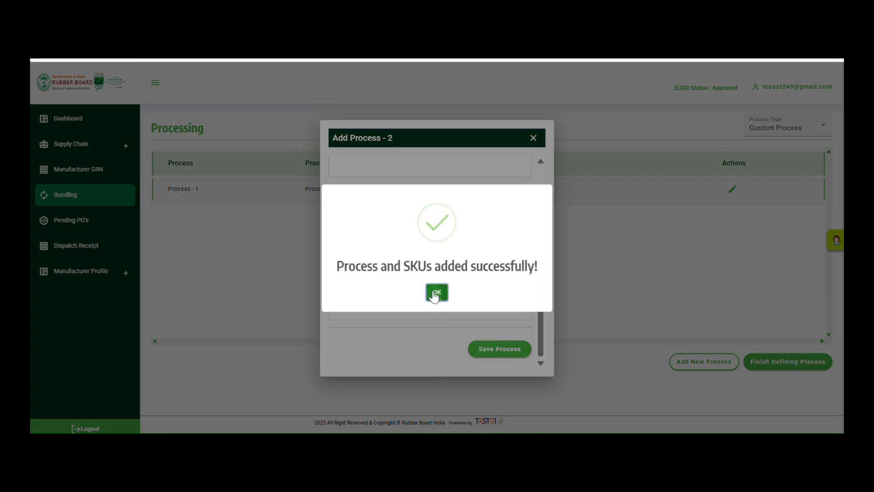
{"action": "left_click", "coordinate": [435, 294]}
{"action": "left_click", "coordinate": [495, 214]}
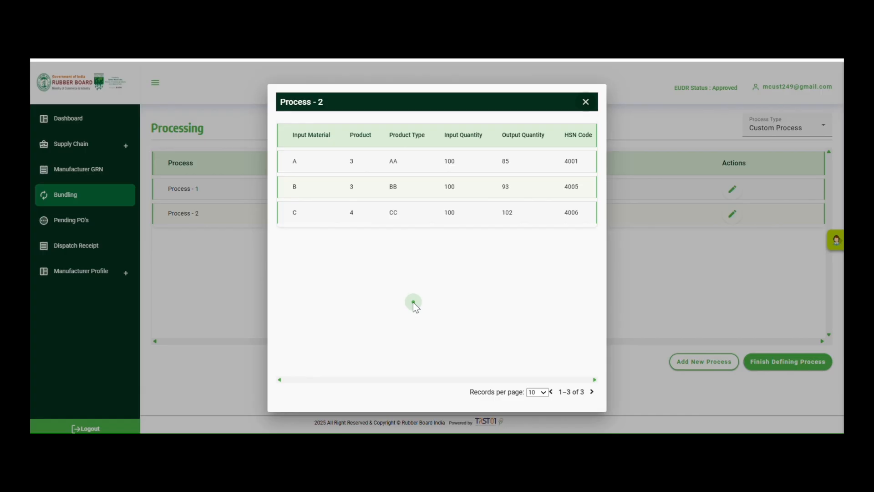
Close the process two details and add a third process named "process three".
{"action": "left_click", "coordinate": [587, 105]}
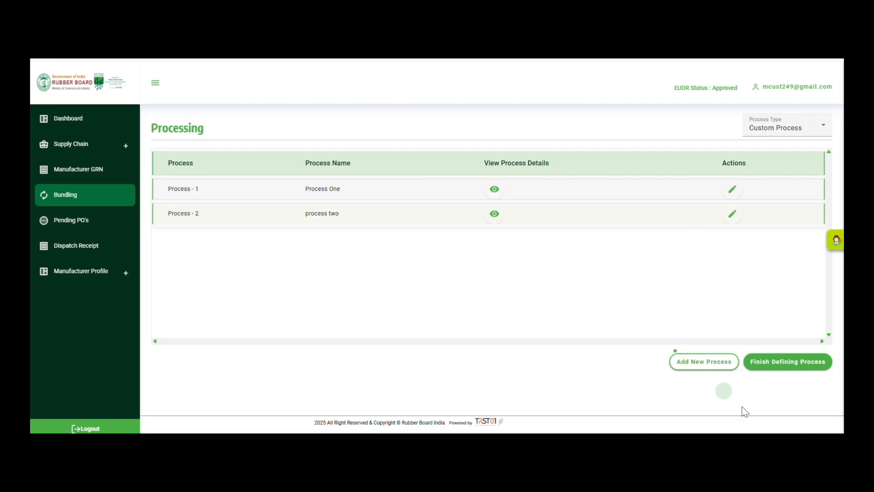
{"action": "left_click", "coordinate": [682, 362]}
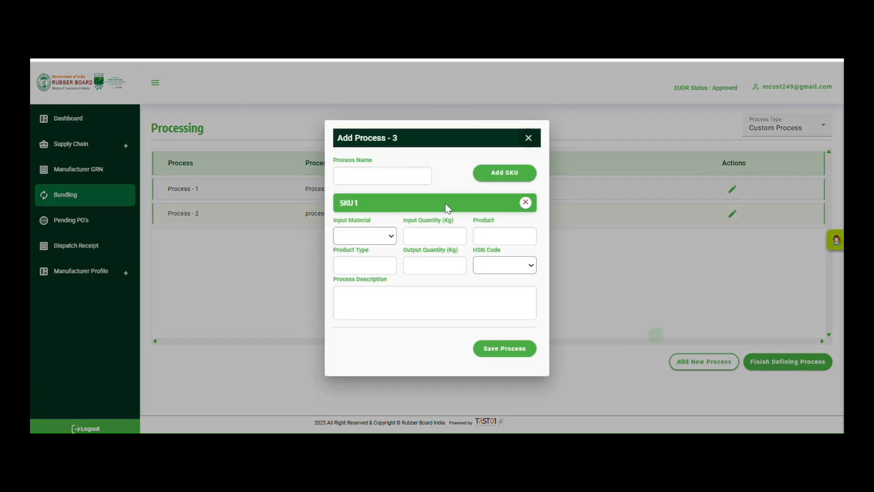
{"action": "left_click", "coordinate": [387, 179]}
{"action": "type", "text": "process three"}
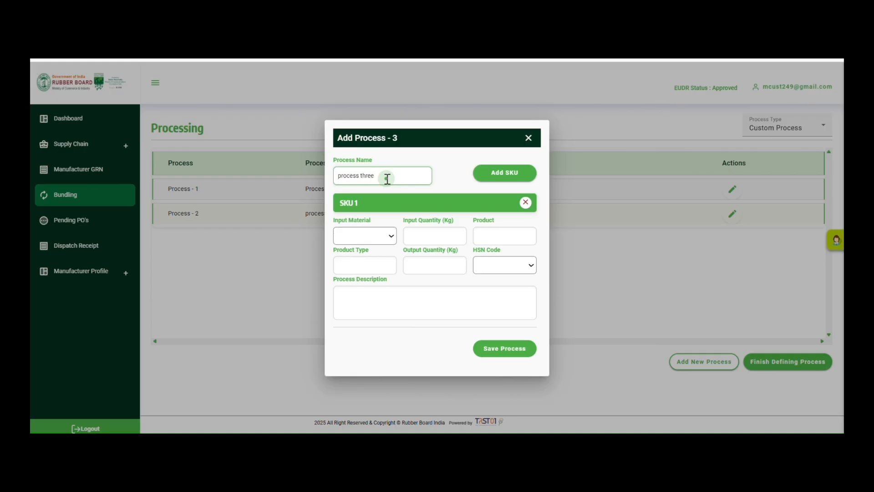
Give SKU 1 of process three input material AA, input quantity 100 kg and product 5.
{"action": "left_click", "coordinate": [385, 239]}
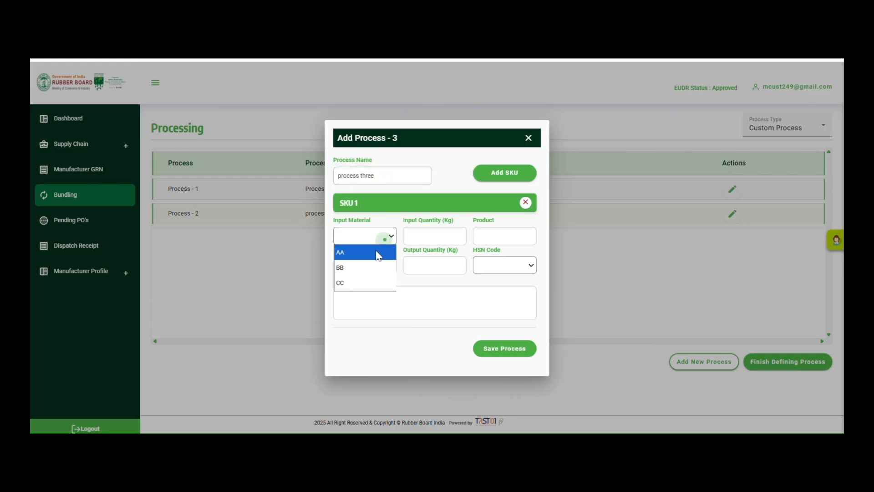
{"action": "left_click", "coordinate": [378, 253]}
{"action": "left_click", "coordinate": [425, 234]}
{"action": "type", "text": "100"}
{"action": "key", "text": "Tab"}
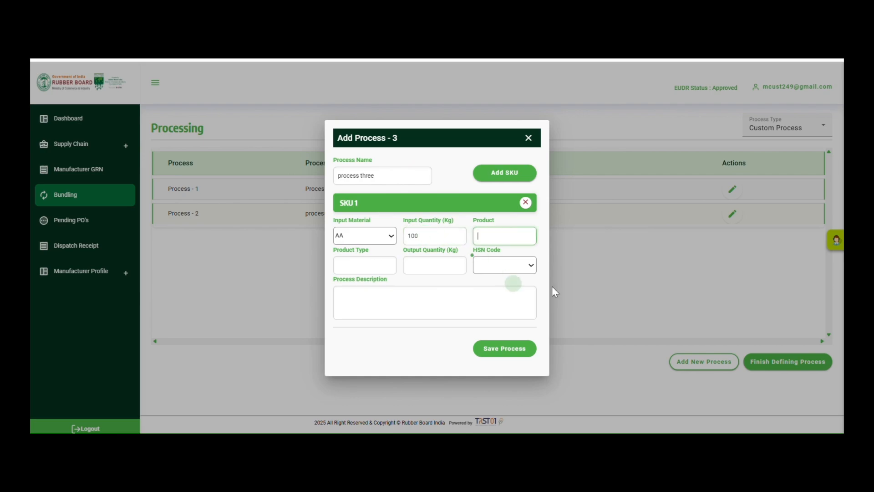
{"action": "type", "text": "5"}
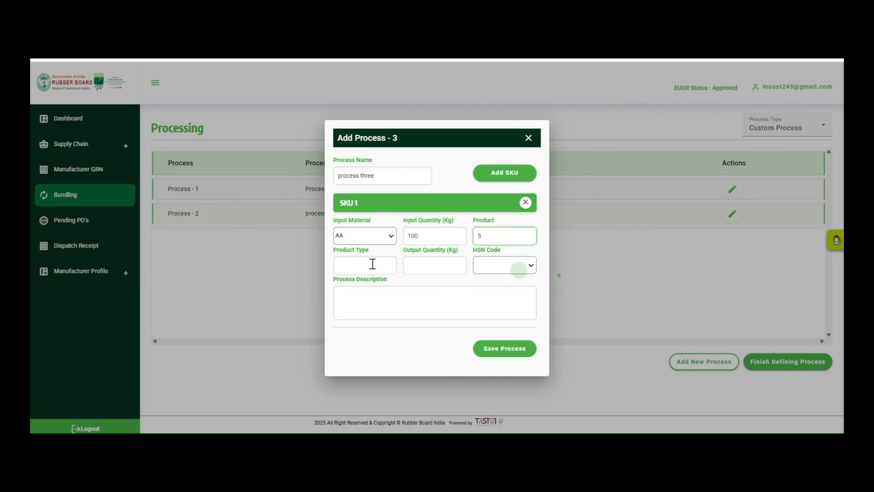
Give SKU 1 product type AAA, output quantity 82 kg, HSN code 4001 and the process description "des...".
{"action": "left_click", "coordinate": [351, 265]}
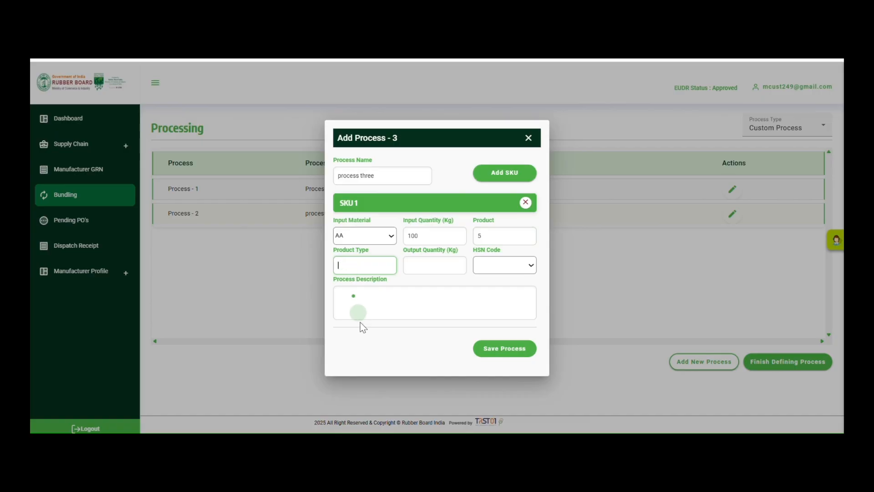
{"action": "type", "text": "aaa"}
{"action": "type", "text": "AAA"}
{"action": "left_click", "coordinate": [429, 266]}
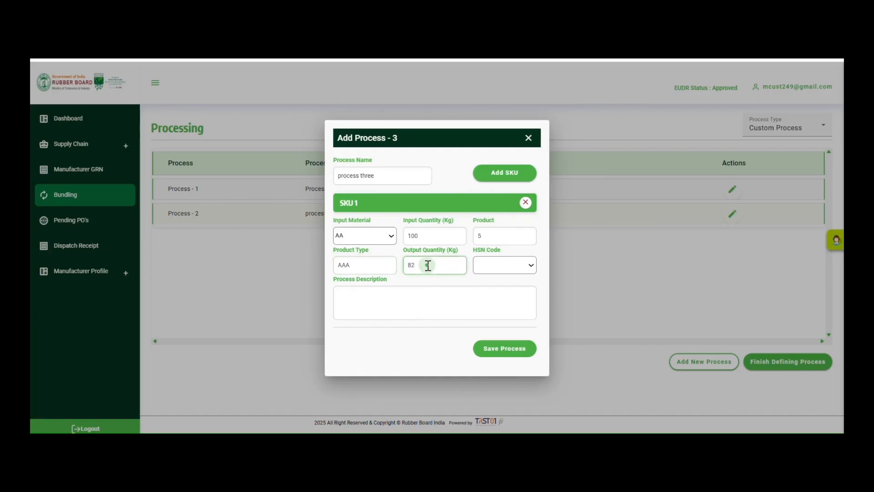
{"action": "left_click", "coordinate": [490, 268]}
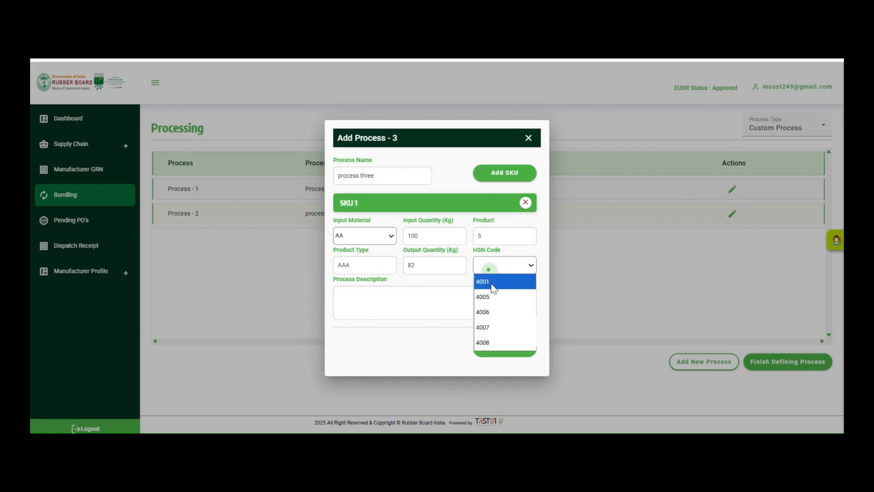
{"action": "left_click", "coordinate": [491, 283]}
{"action": "left_click", "coordinate": [423, 297]}
{"action": "type", "text": "des.."}
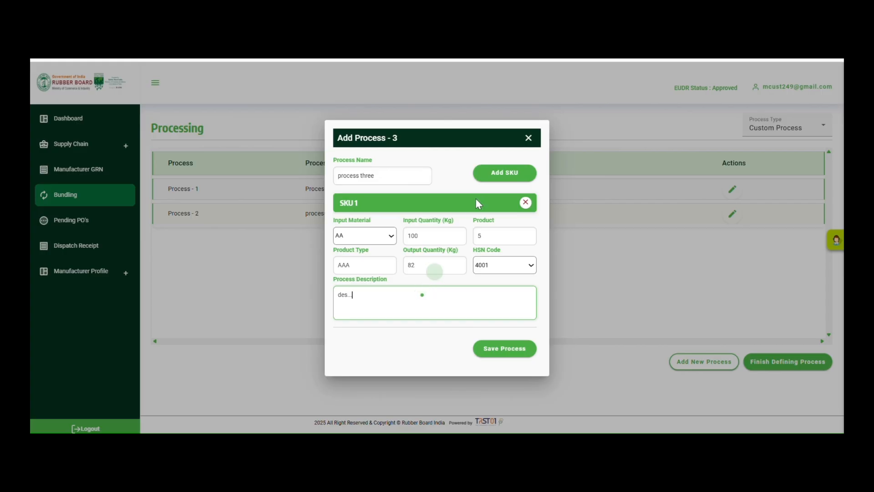
Add a second SKU to process three with input material BB, input quantity 100 kg and product 5.
{"action": "left_click", "coordinate": [485, 180]}
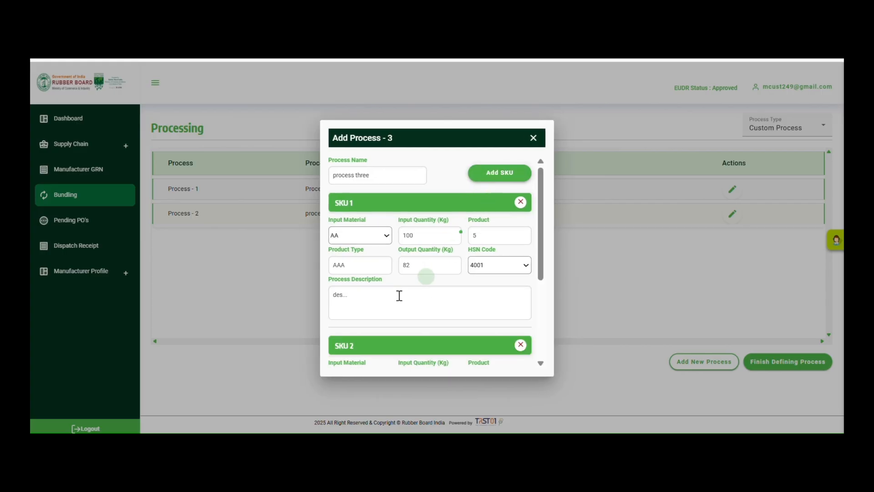
{"action": "scroll", "coordinate": [399, 296], "scroll_direction": "down", "scroll_amount": 3}
{"action": "left_click", "coordinate": [379, 246]}
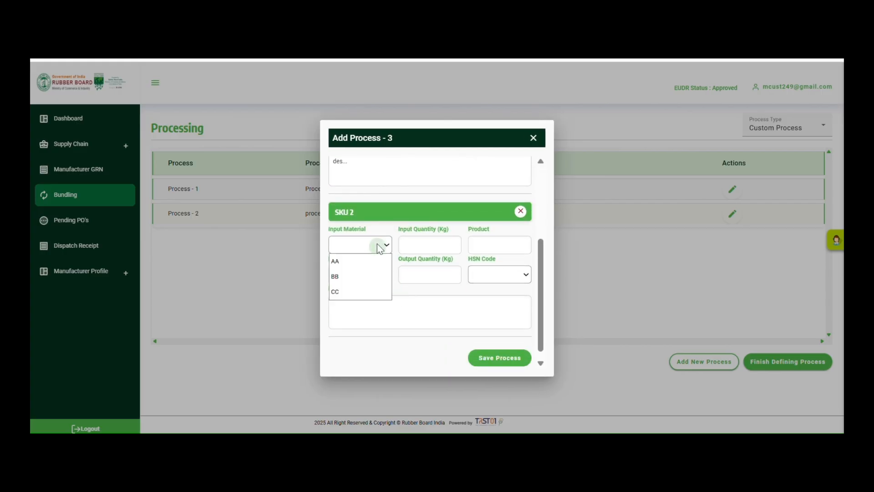
{"action": "left_click", "coordinate": [348, 275]}
{"action": "left_click", "coordinate": [432, 240]}
{"action": "type", "text": "100"}
{"action": "key", "text": "Tab"}
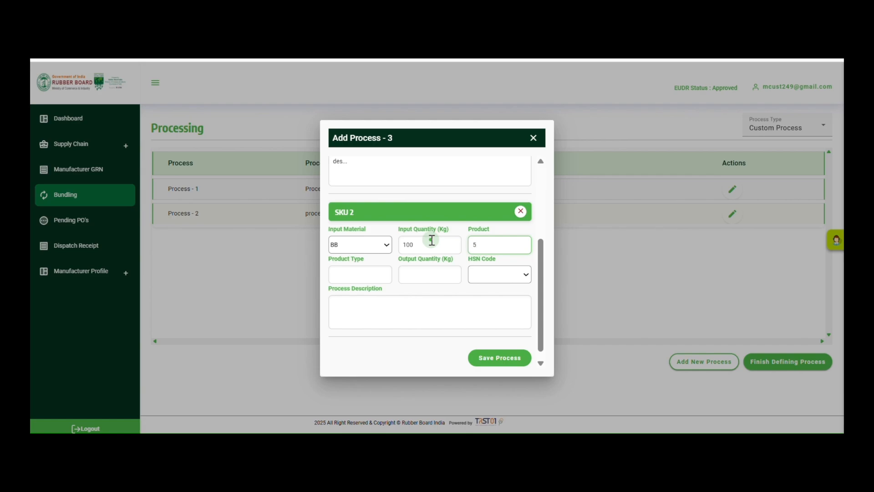
Give SKU 2 product type BBB, output quantity 96 kg and HSN code 4005.
{"action": "left_click", "coordinate": [352, 273]}
{"action": "type", "text": "BBB"}
{"action": "key", "text": "Tab"}
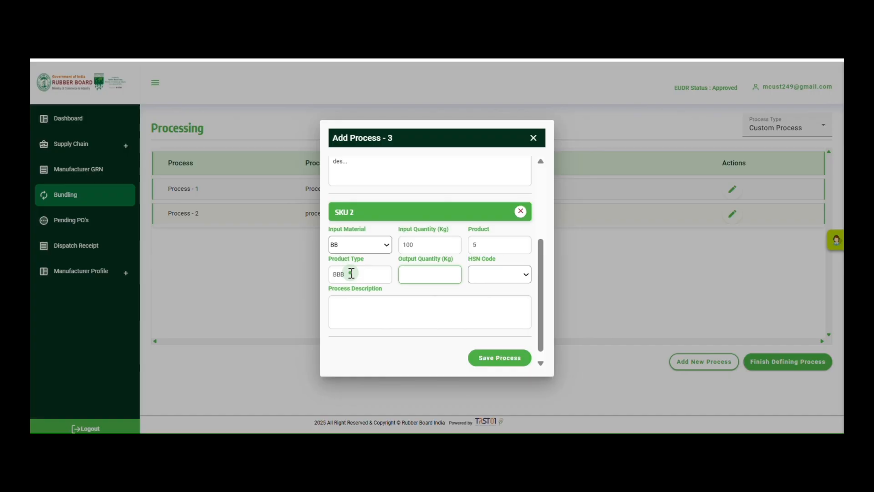
{"action": "key", "text": "Tab"}
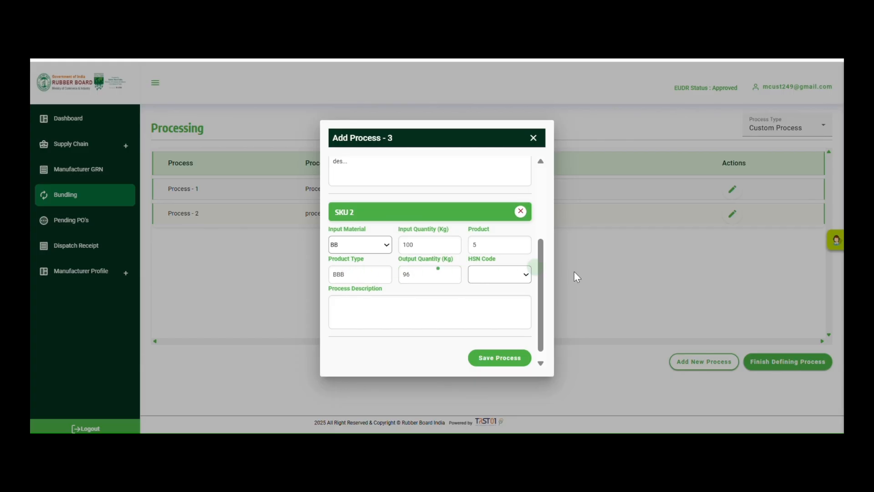
{"action": "left_click", "coordinate": [523, 273]}
{"action": "left_click", "coordinate": [499, 306]}
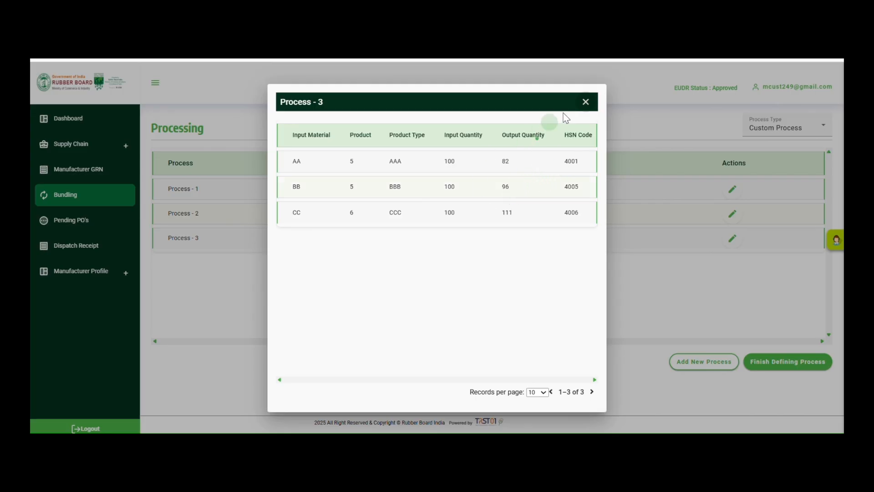
Close the process three details and finish defining the custom process.
{"action": "left_click", "coordinate": [584, 102]}
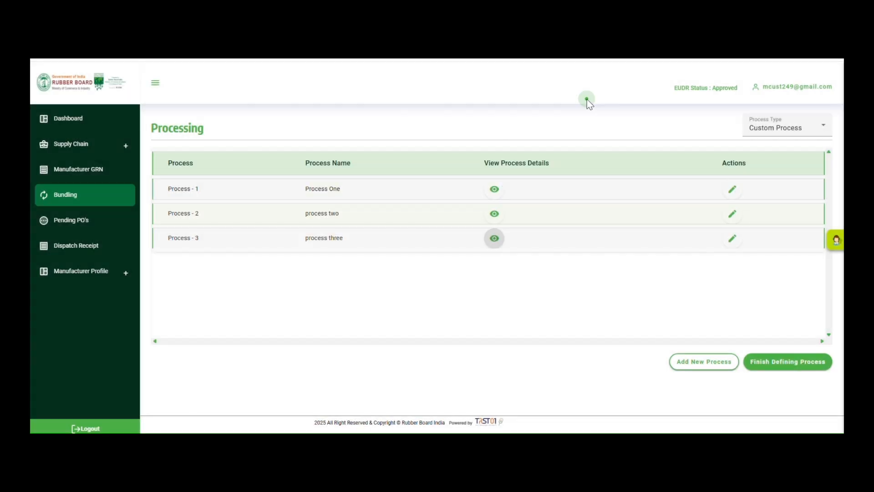
{"action": "left_click", "coordinate": [763, 367]}
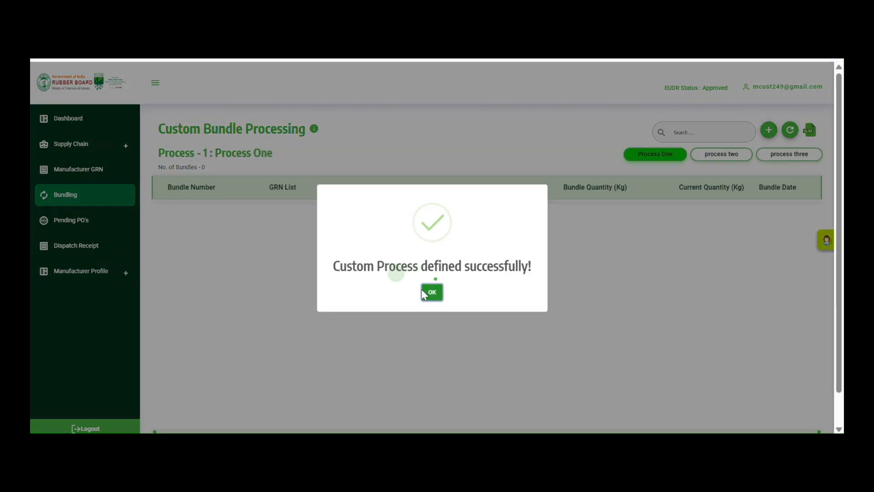
{"action": "left_click", "coordinate": [432, 292]}
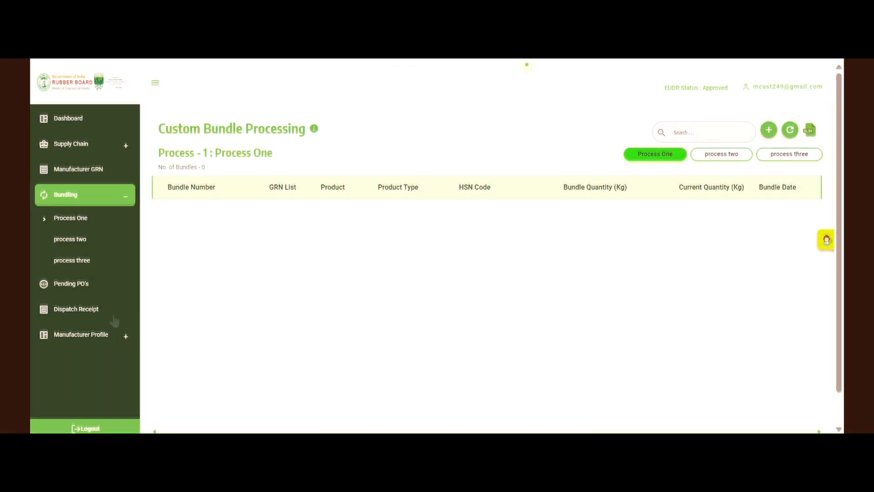
Open the manufacturer's product information and view the product type details of products 5 and 6.
{"action": "left_click", "coordinate": [100, 335]}
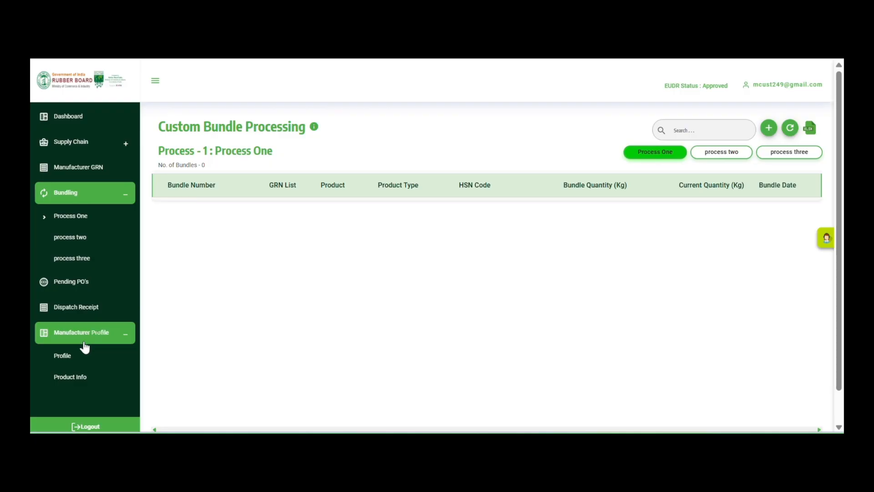
{"action": "left_click", "coordinate": [49, 380]}
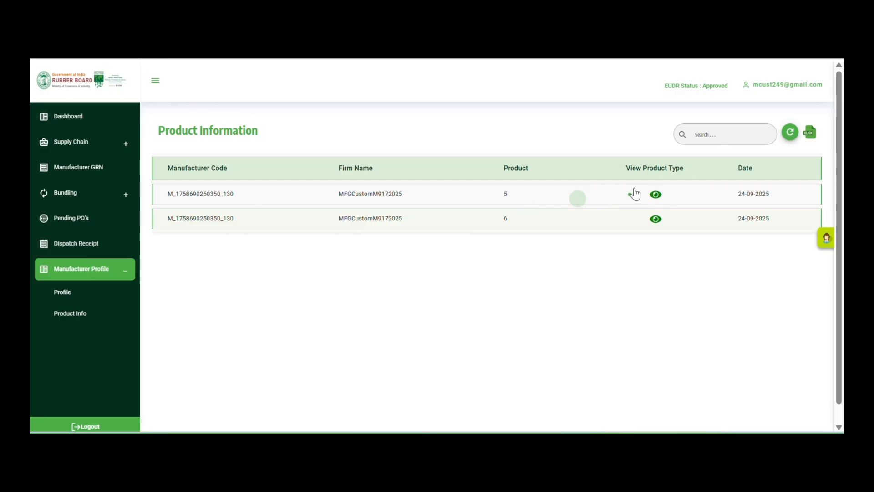
{"action": "left_click", "coordinate": [656, 195]}
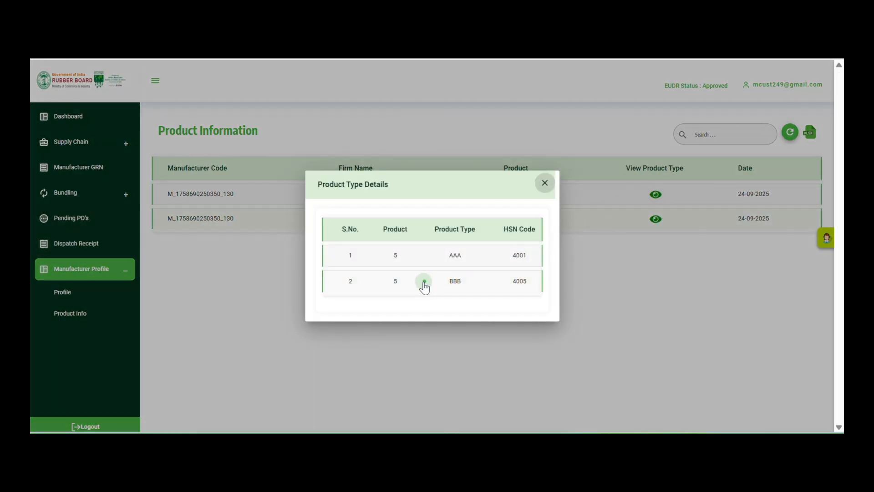
{"action": "left_click", "coordinate": [543, 180]}
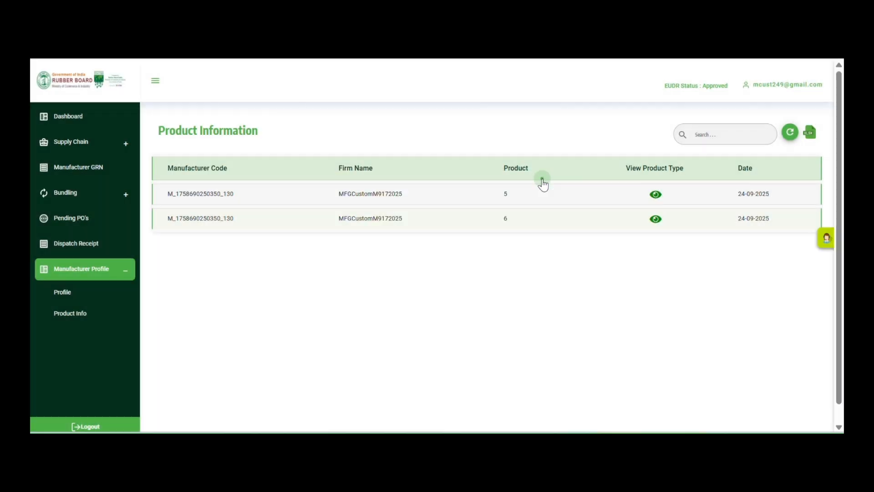
{"action": "left_click", "coordinate": [655, 220]}
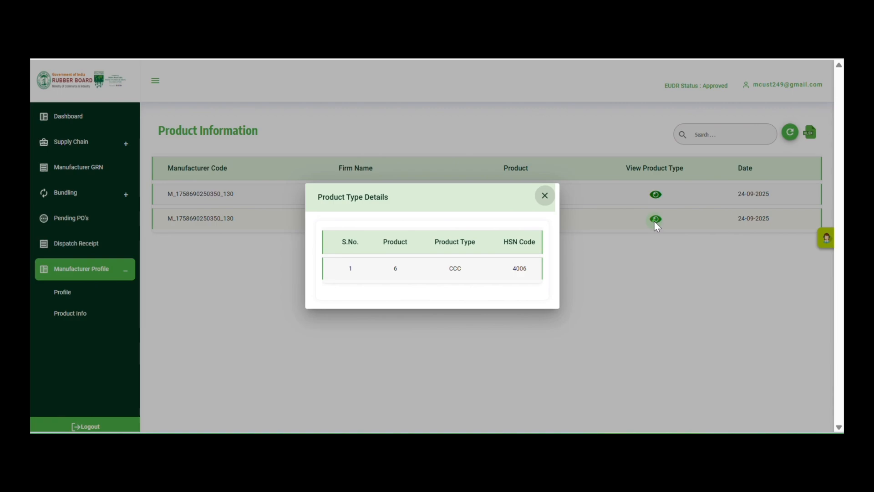
{"action": "left_click", "coordinate": [545, 197]}
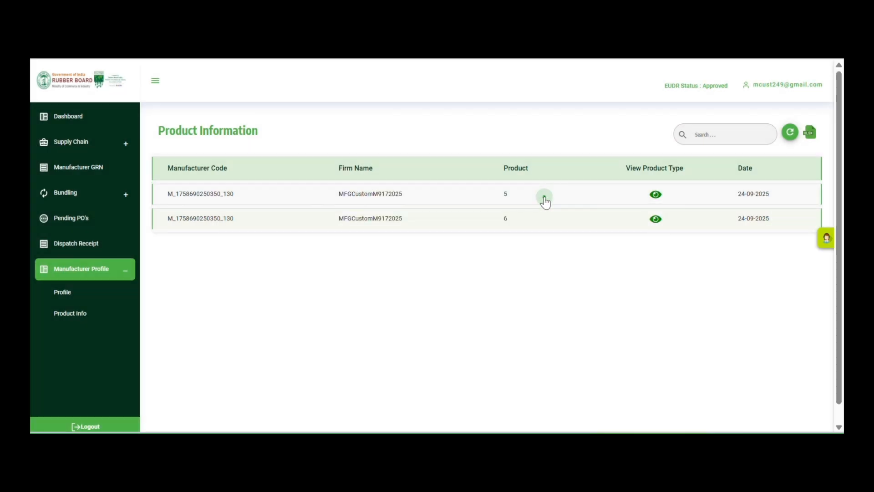